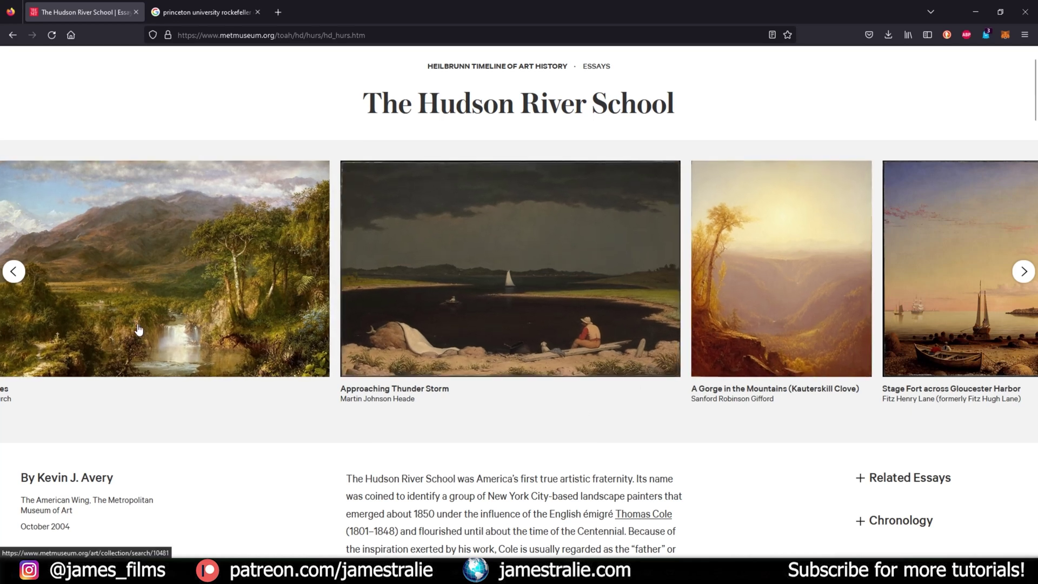
Step: Look through the paintings in The Hudson River School gallery and open The Trout Pool's page
click(15, 272)
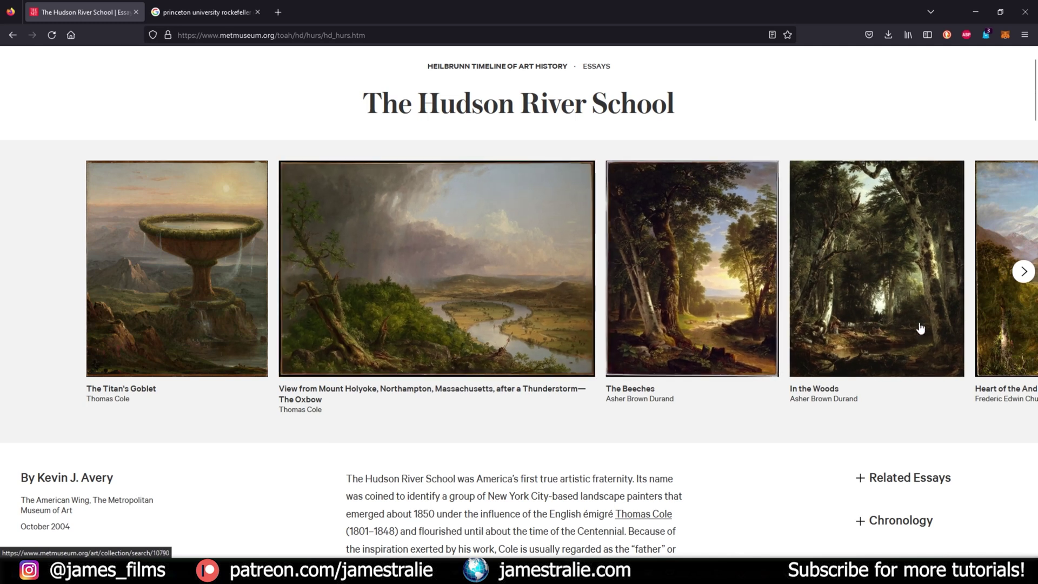
click(1023, 272)
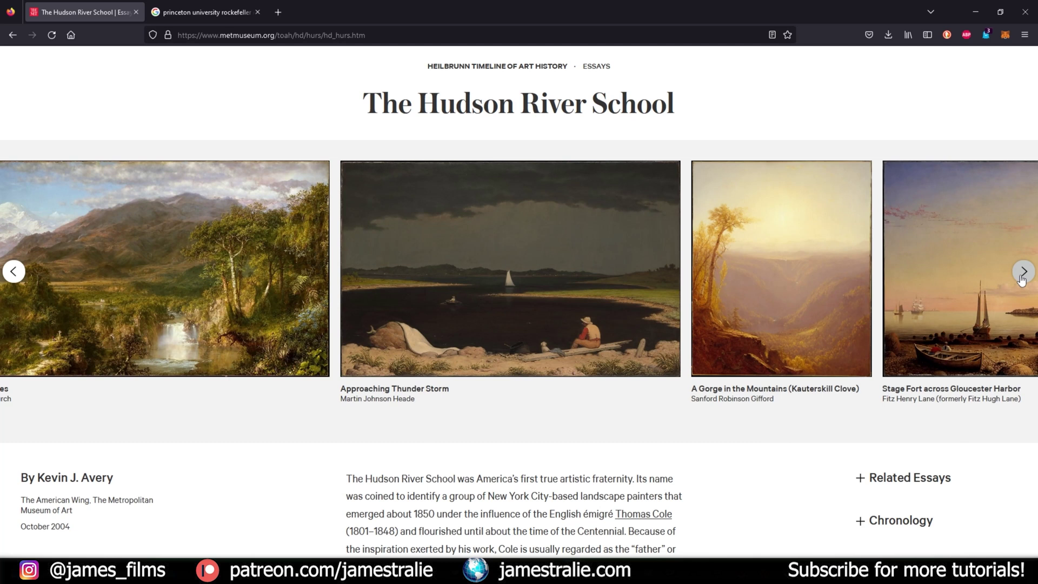
click(1023, 272)
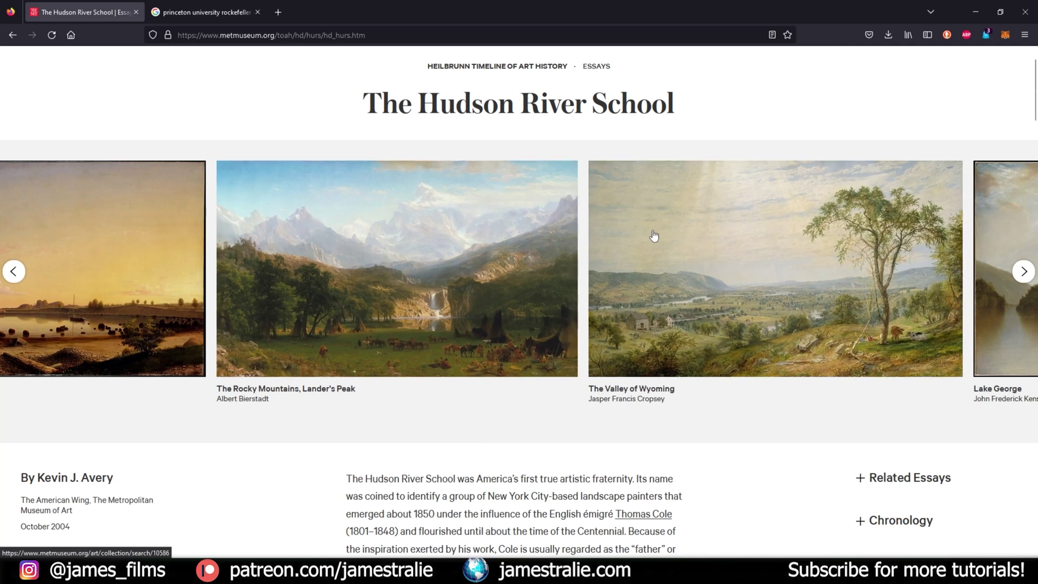
click(1023, 272)
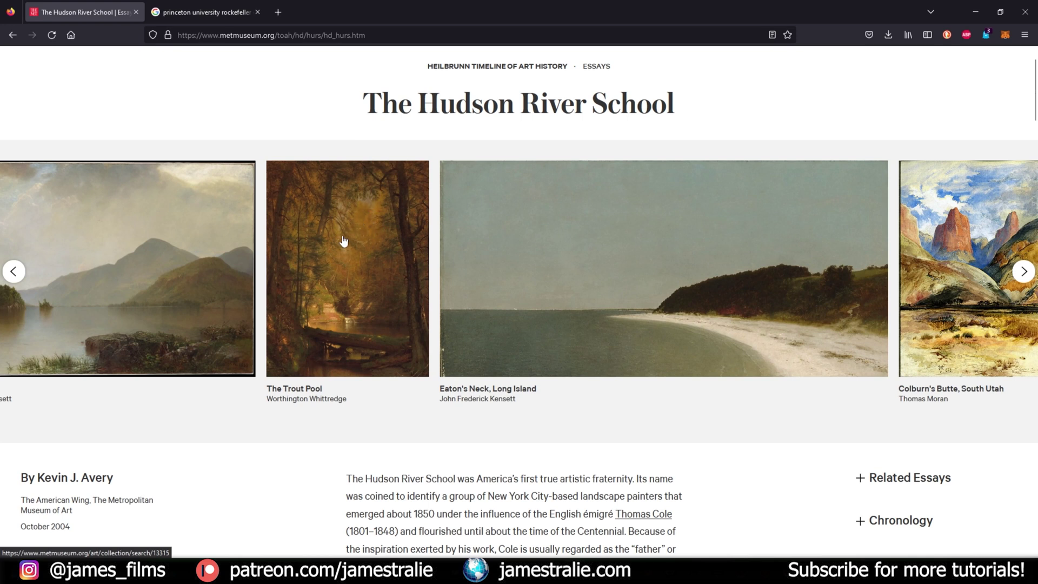
click(1024, 272)
click(1023, 272)
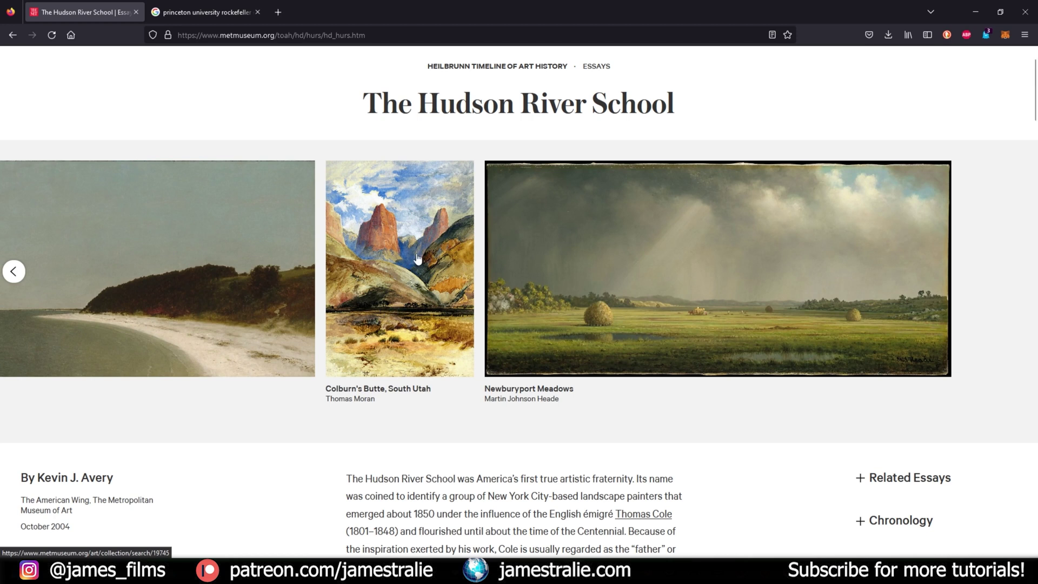
click(13, 271)
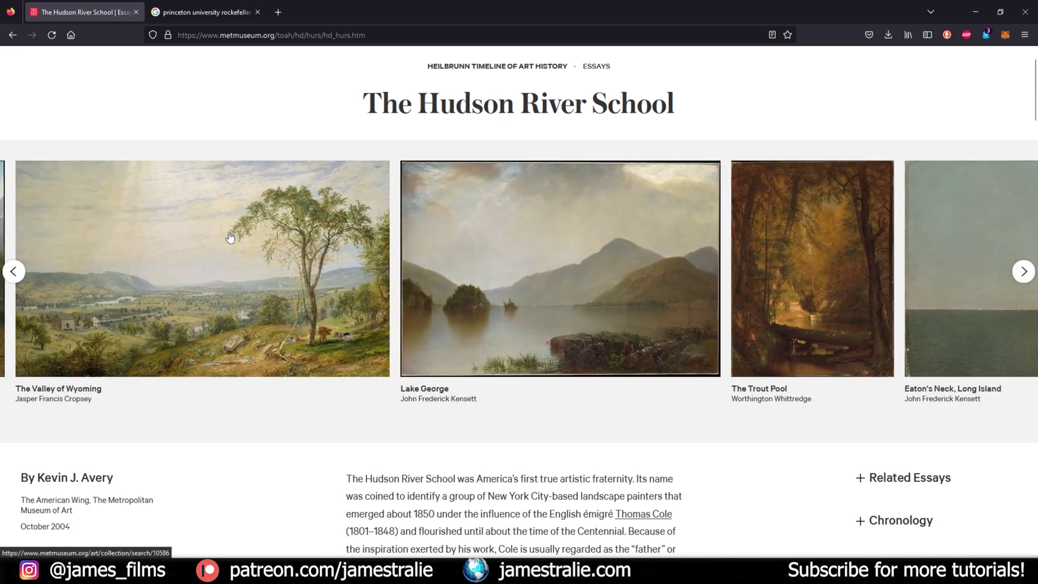
click(816, 292)
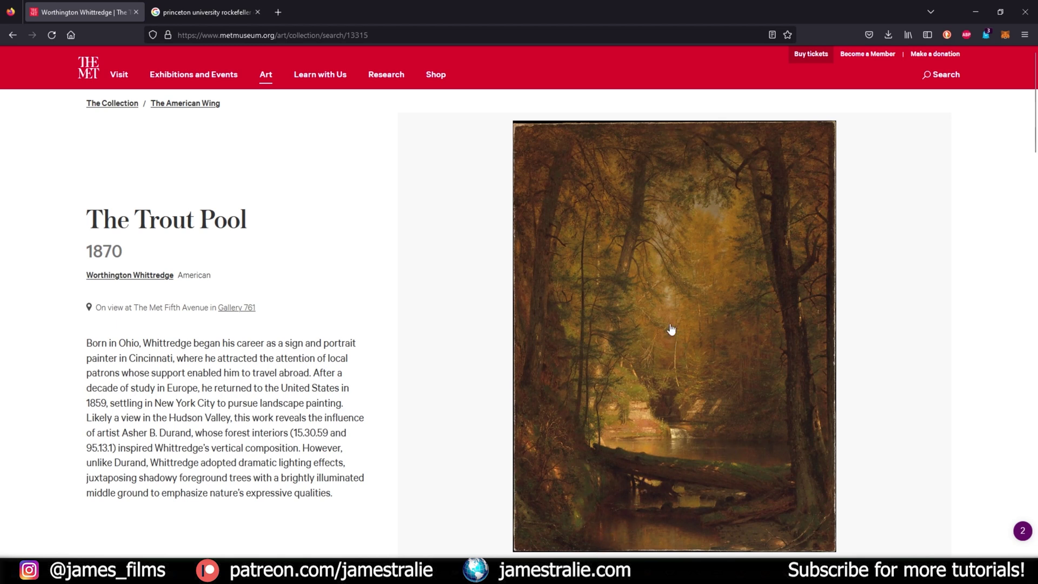
Step: Switch to the Princeton University Rockefeller College image results and examine the vaulted corridor and archway photos
click(218, 11)
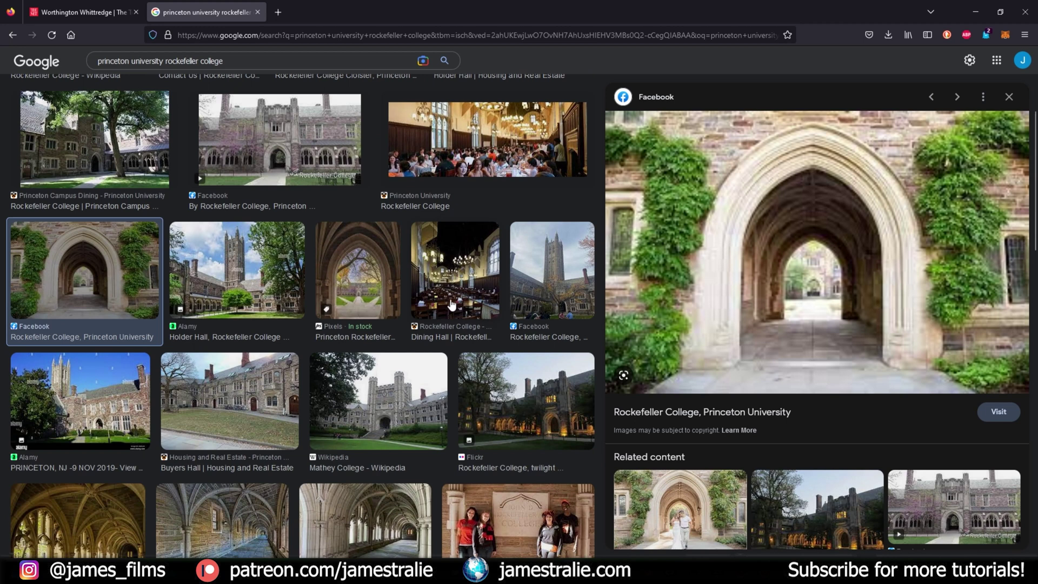
scroll(427, 330, down, 2)
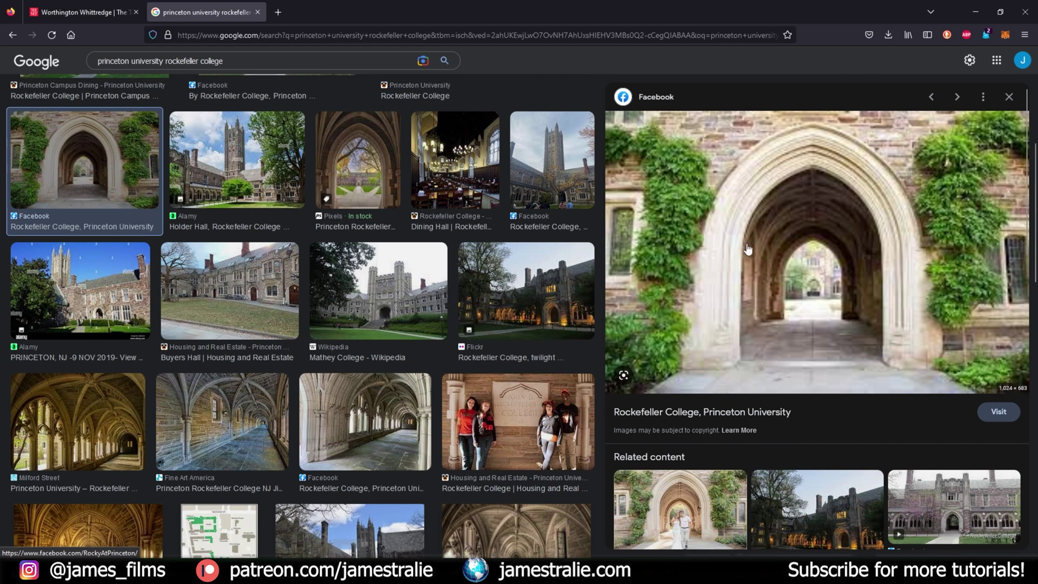
click(286, 424)
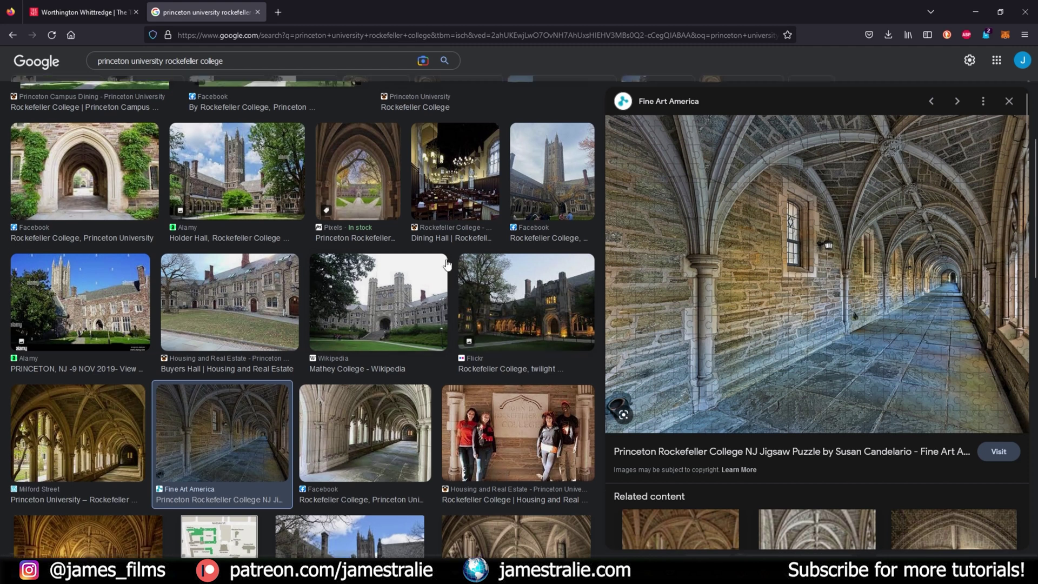
scroll(379, 303, up, 2)
click(368, 296)
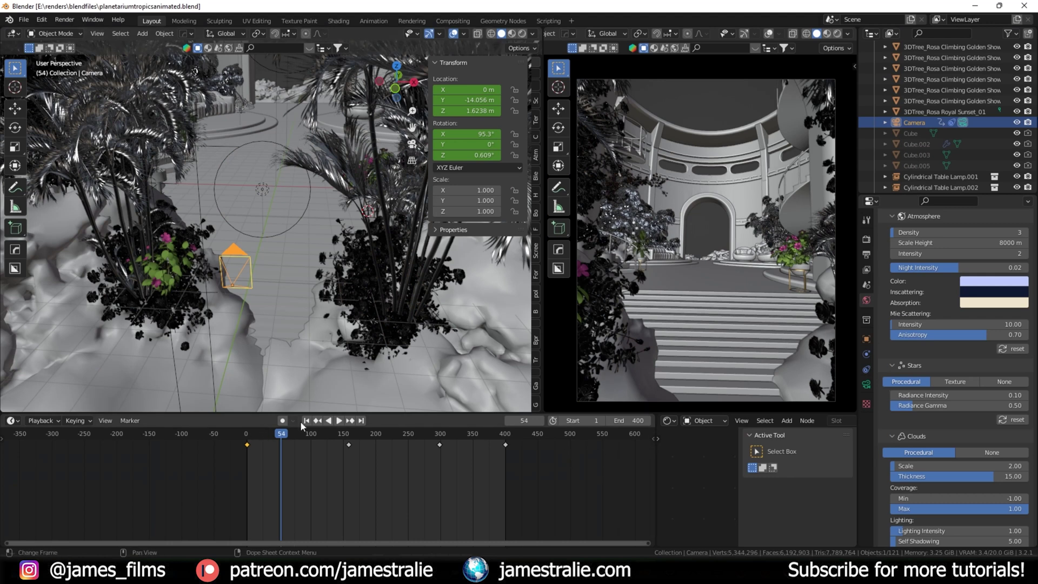
Step: Switch to Blender, return the animation to frame 1 and center the perspective view on the selected camera
click(307, 421)
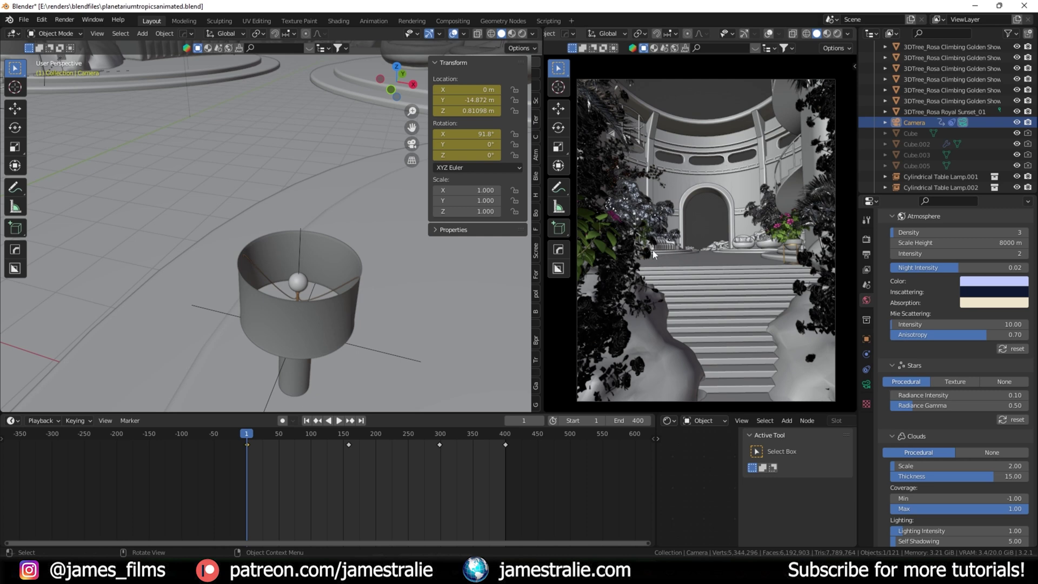
key(KP_Decimal)
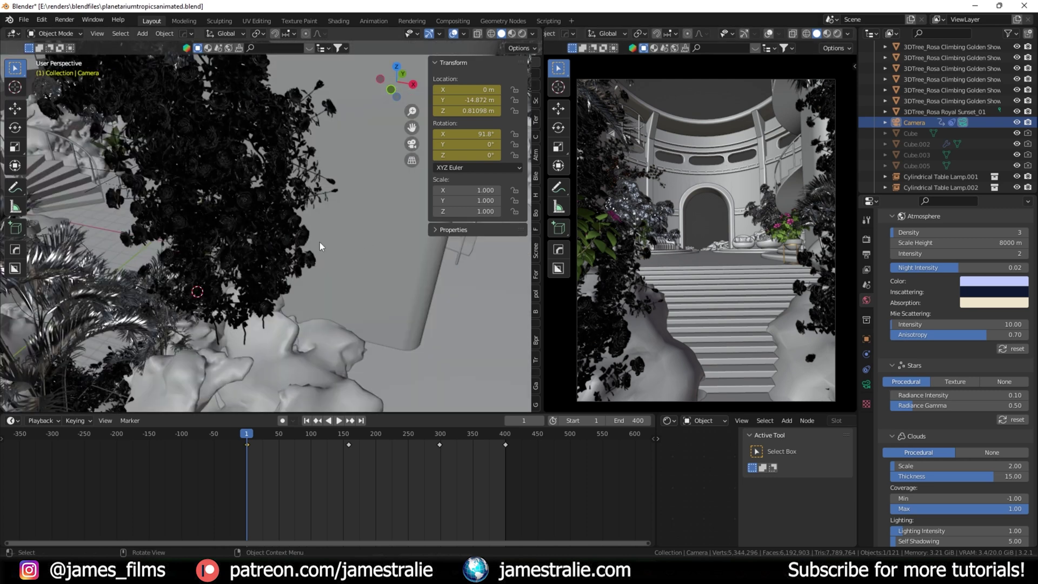
middle_drag(314, 215, 313, 167)
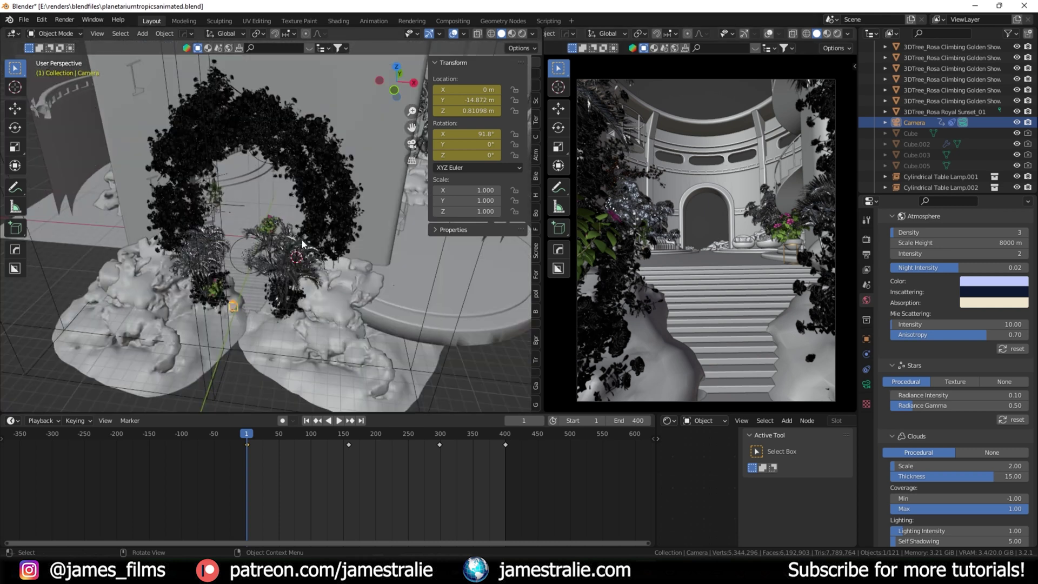
middle_drag(303, 245, 307, 130)
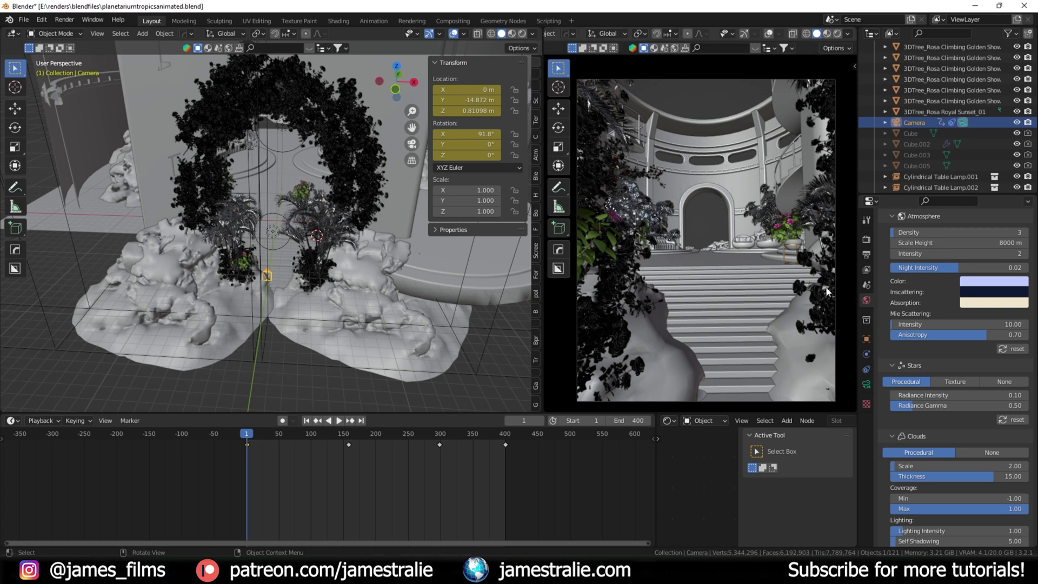
Step: Enable the Mist data pass for the view layer
click(866, 239)
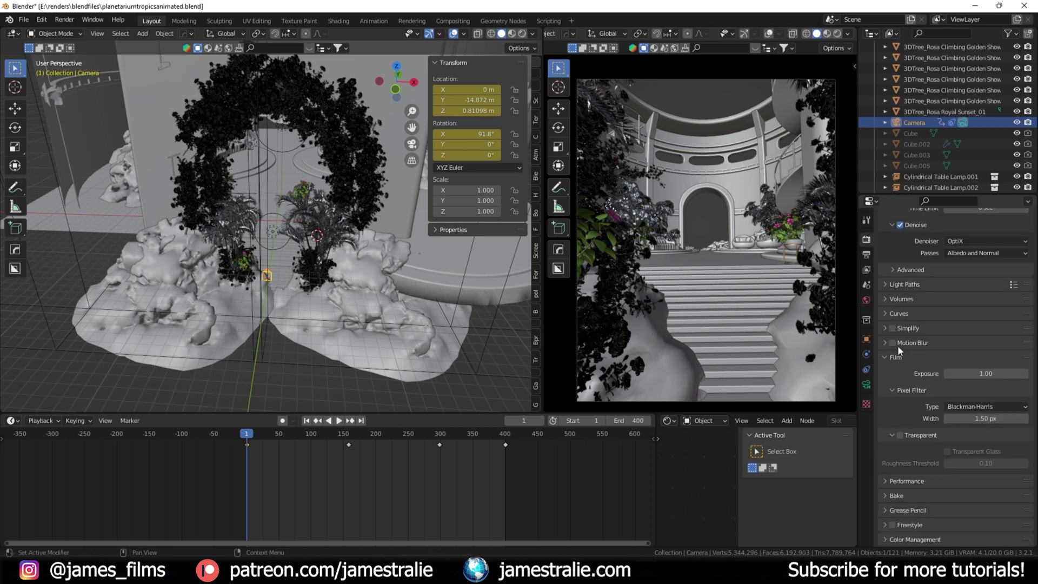
click(866, 269)
scroll(906, 318, up, 10)
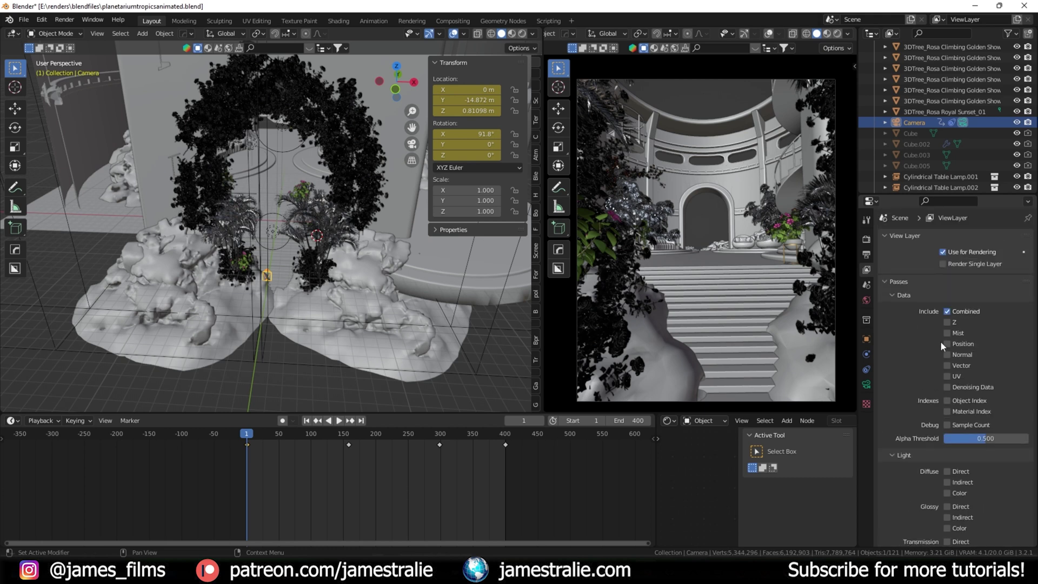
click(947, 333)
Step: Expand the Mist Pass settings of the world
click(866, 385)
scroll(898, 317, down, 5)
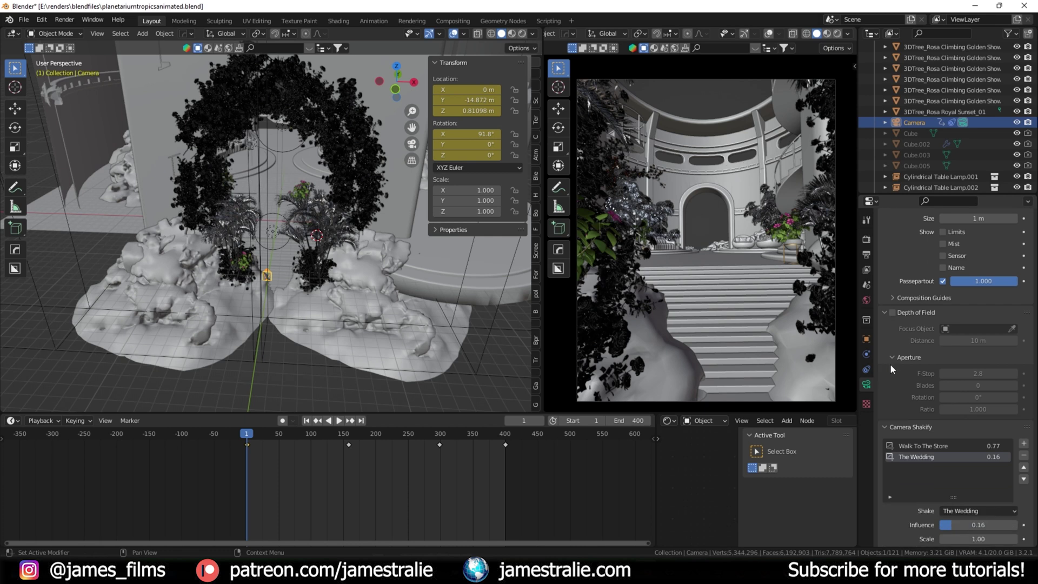
click(866, 301)
scroll(898, 346, down, 2)
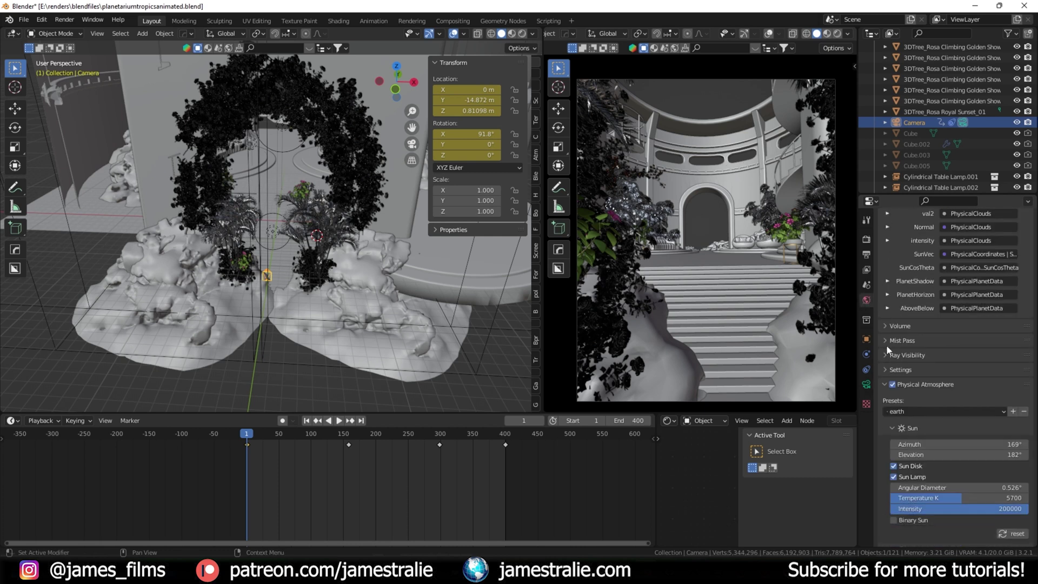
click(887, 340)
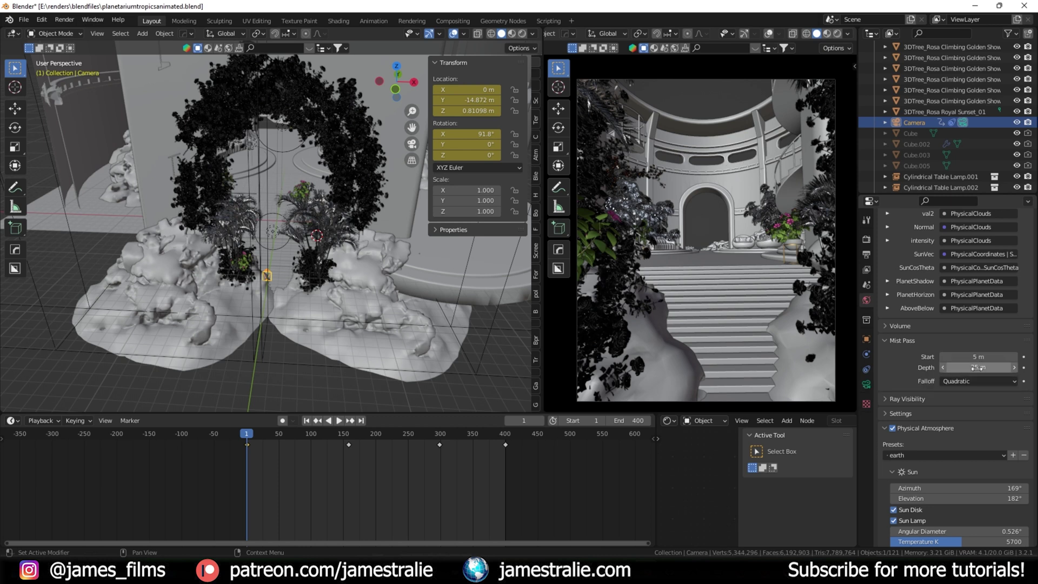
Step: Turn on the camera's Mist display so its mist range is drawn in the viewport
click(867, 384)
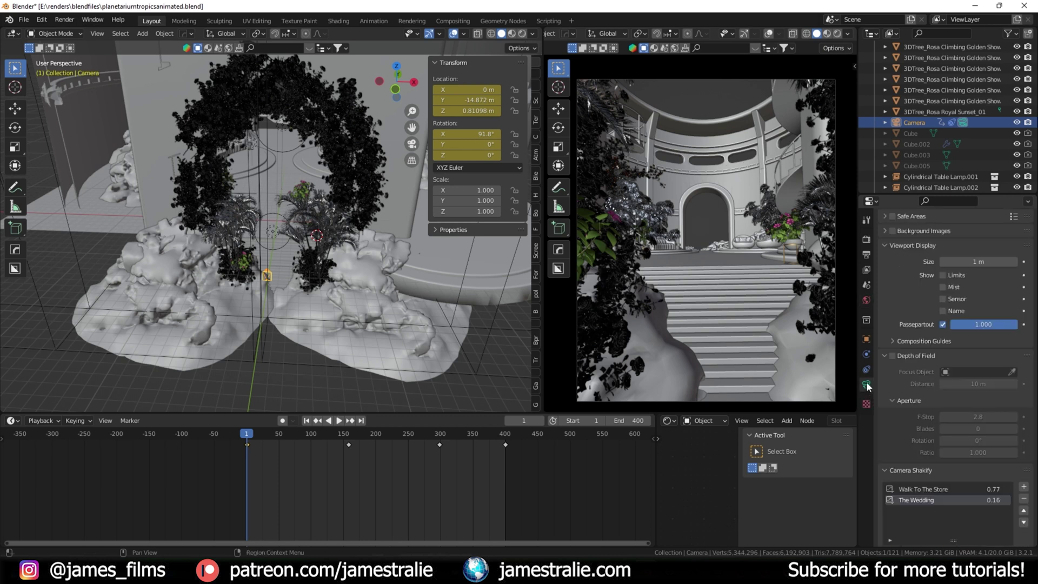
scroll(924, 343, down, 3)
scroll(919, 345, up, 3)
click(943, 287)
Step: Inspect the camera's mist range over the building from above and set the mist pass depth to 105 m
middle_drag(280, 262, 292, 287)
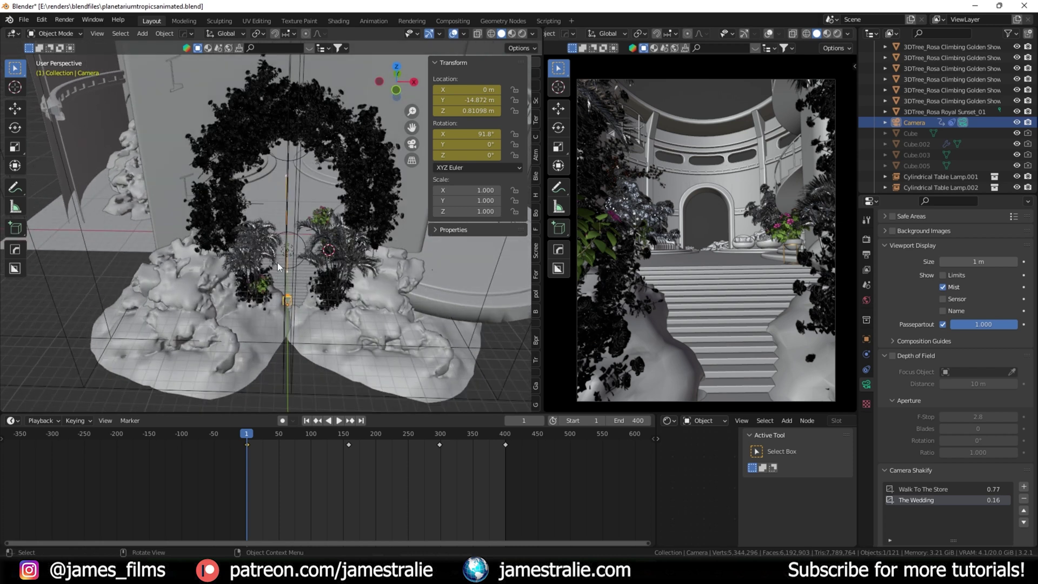
middle_drag(292, 174, 306, 254)
scroll(304, 255, down, 4)
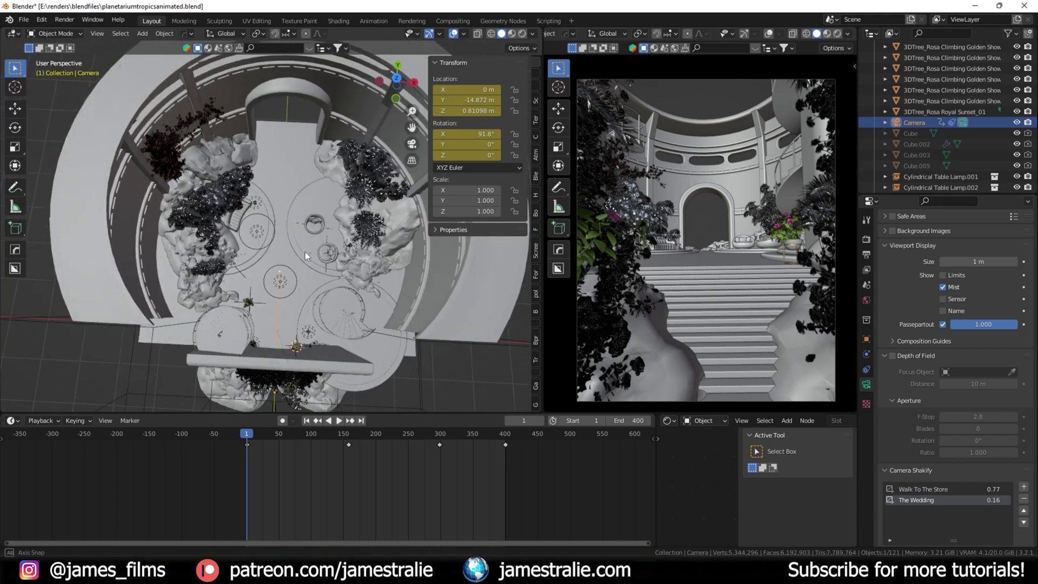
scroll(281, 85, up, 1)
scroll(298, 199, down, 1)
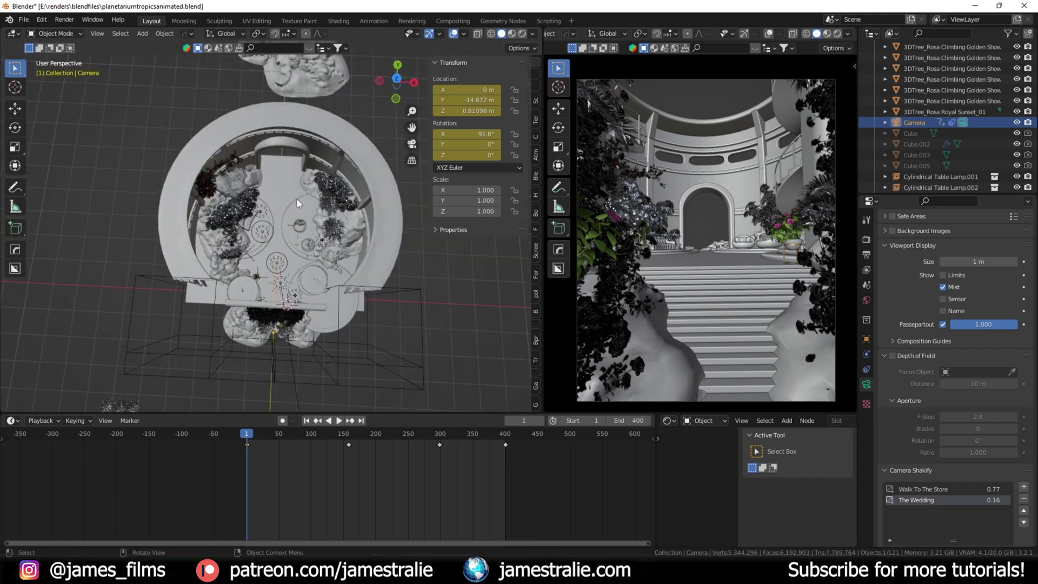
scroll(293, 75, down, 1)
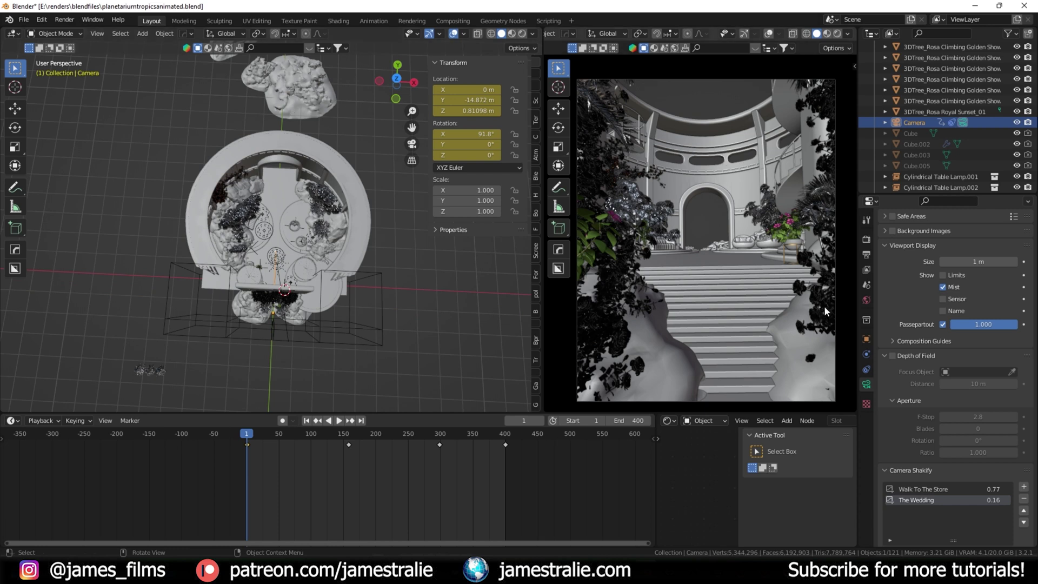
click(867, 300)
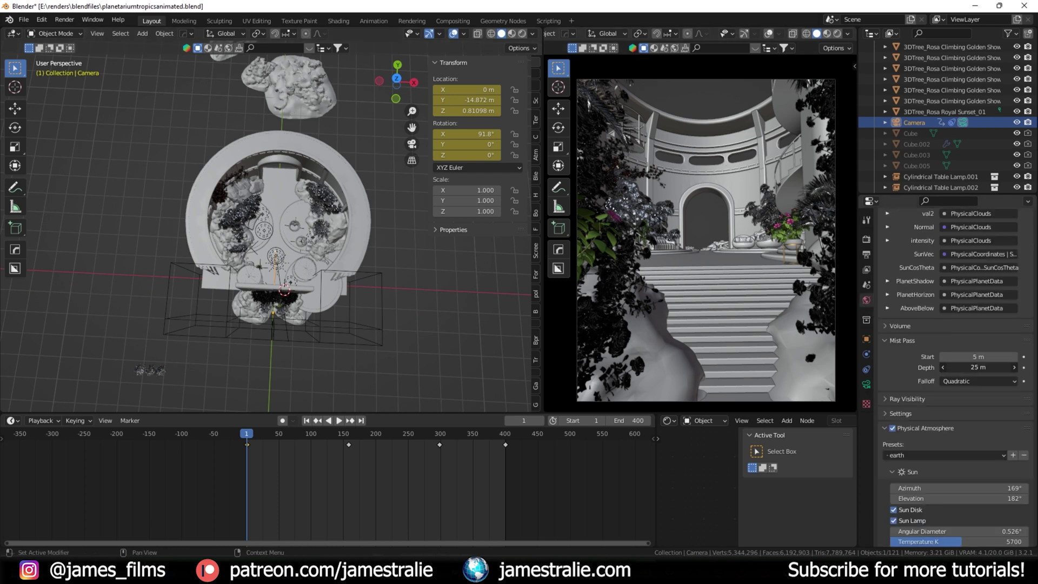
drag(978, 367, 1006, 368)
Step: Switch the camera view to rendered shading and display its Mist render pass
middle_drag(313, 357, 297, 303)
click(847, 34)
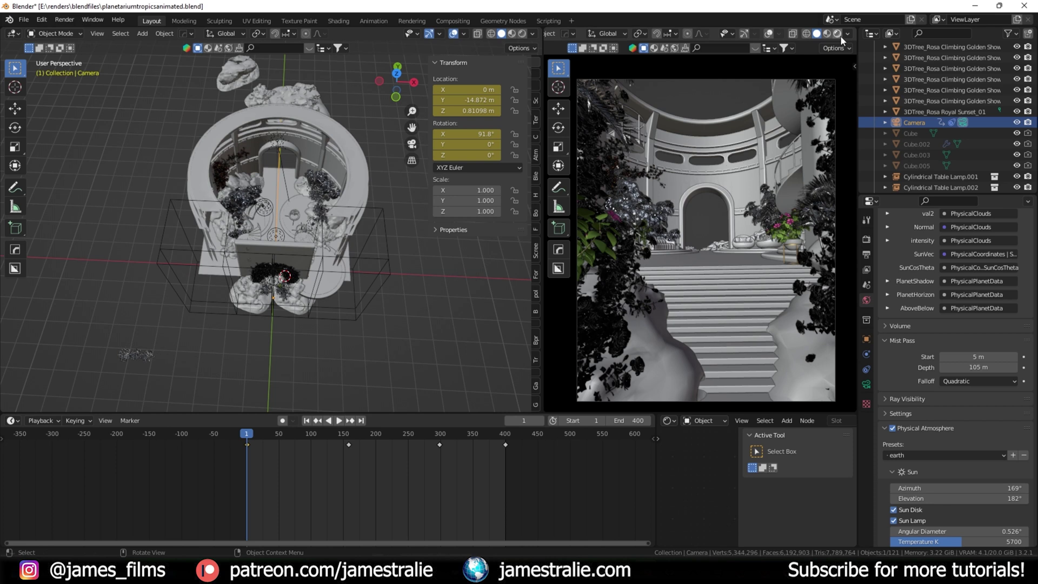
key(z)
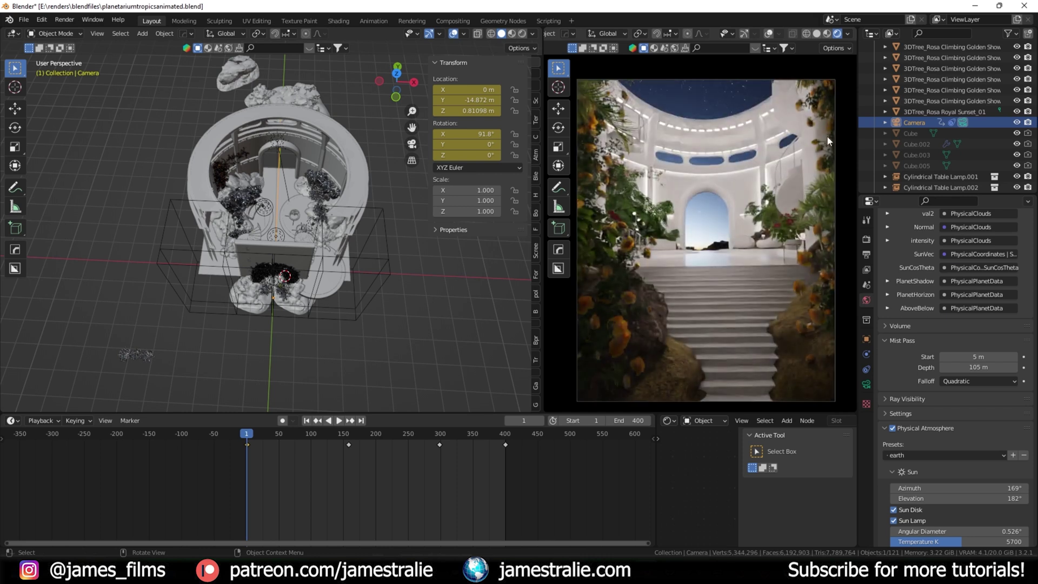
click(848, 33)
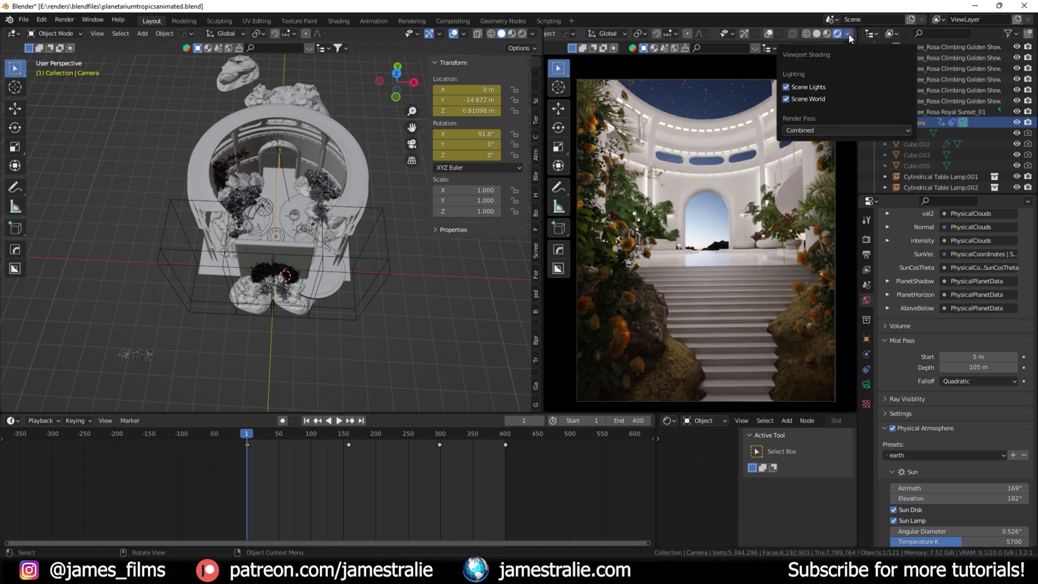
click(817, 128)
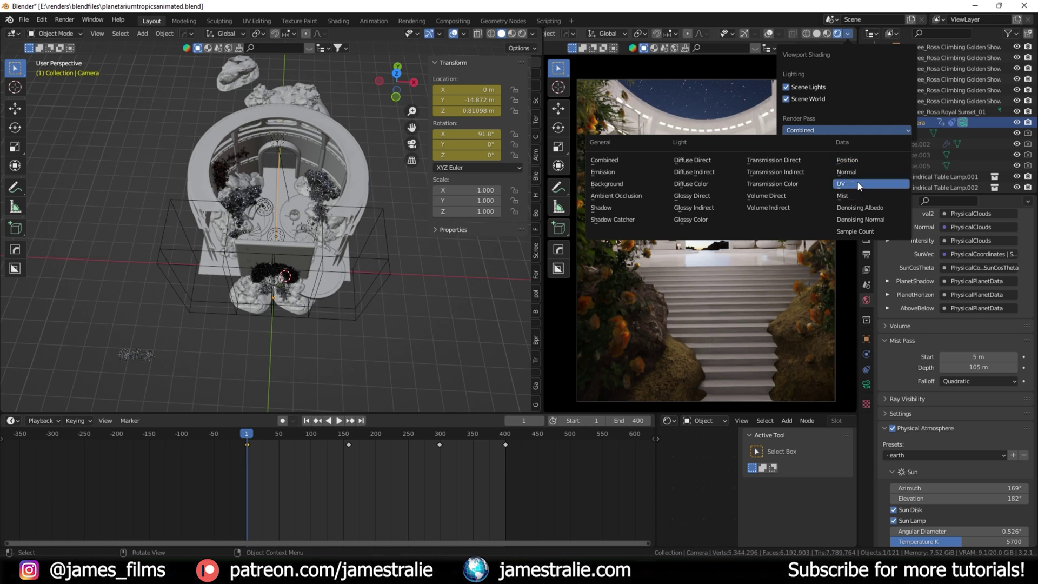
click(850, 197)
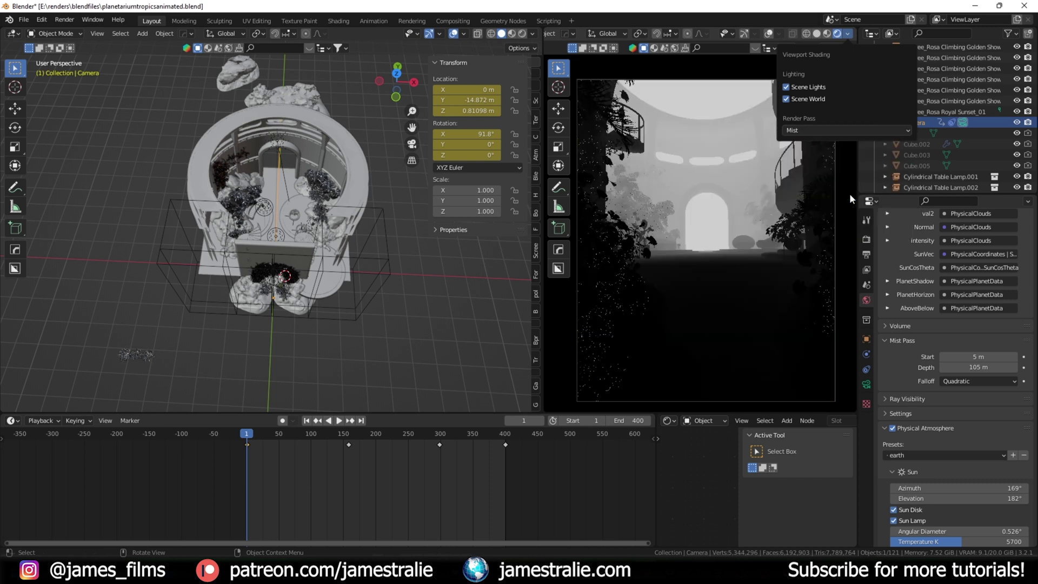
click(850, 33)
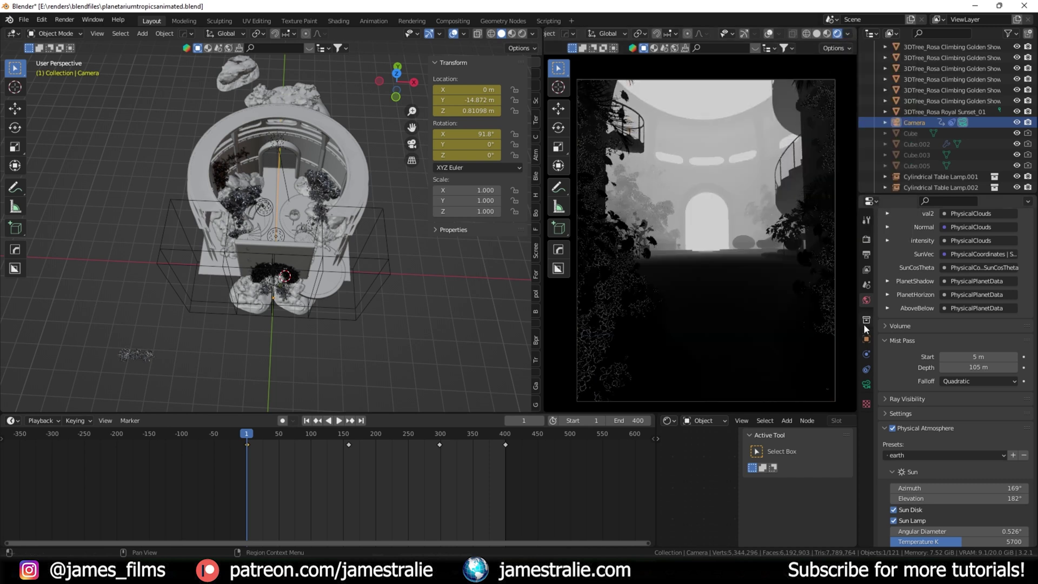
Step: Set the world's mist pass start to 1.3 m and its depth to 158 m
mouse_move(973, 357)
mouse_down()
mouse_move(943, 357)
mouse_move(977, 367)
mouse_move(962, 367)
mouse_up()
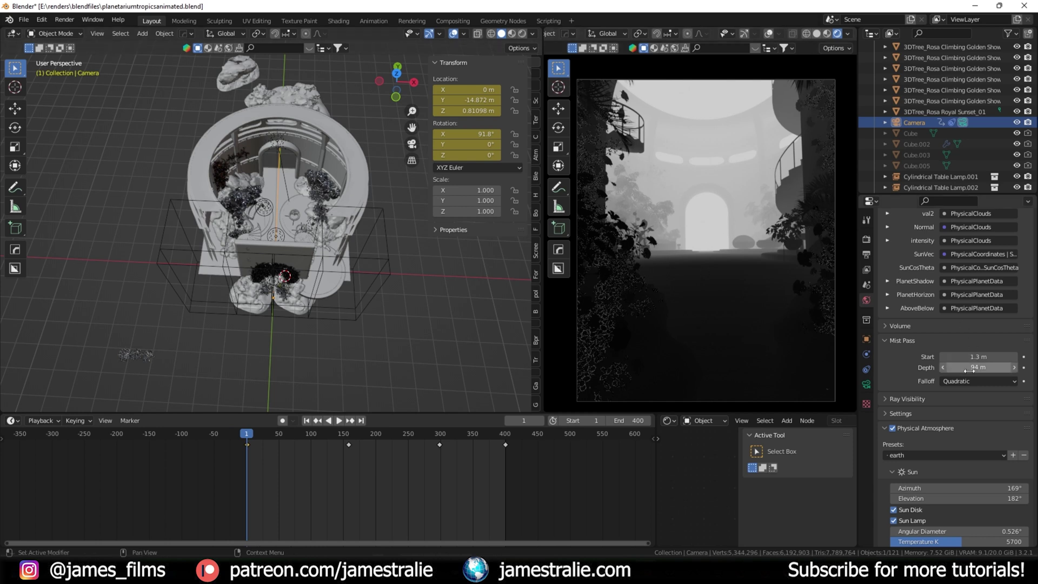
drag(957, 367, 970, 369)
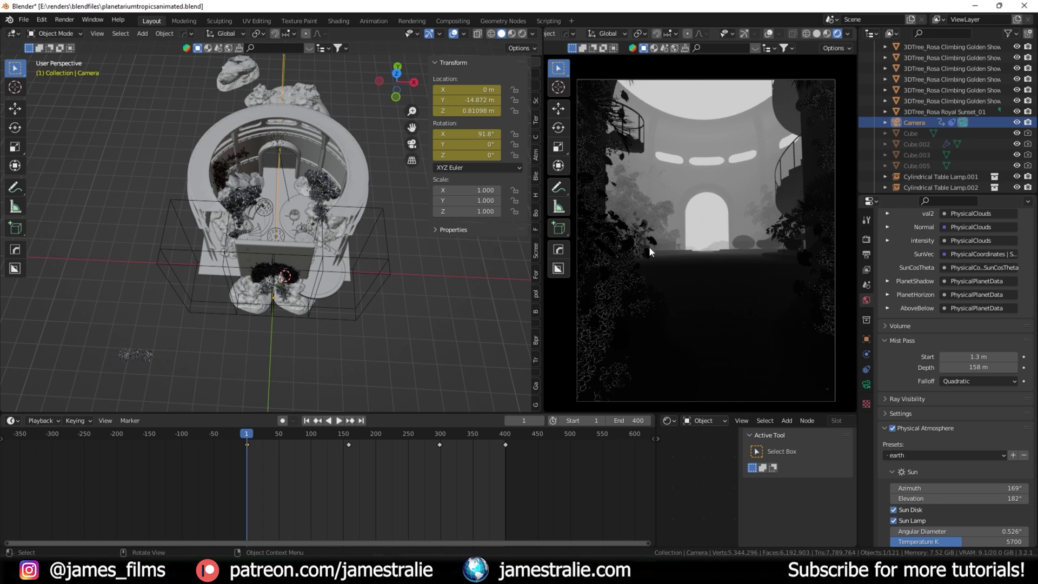
Step: Switch the camera view's render pass to Combined
click(846, 35)
click(809, 130)
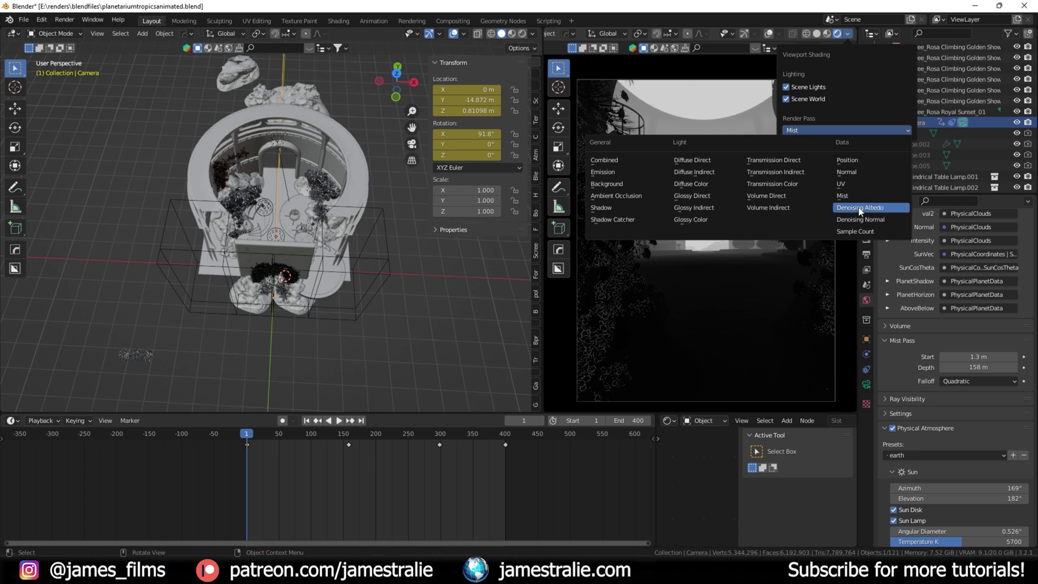
click(604, 160)
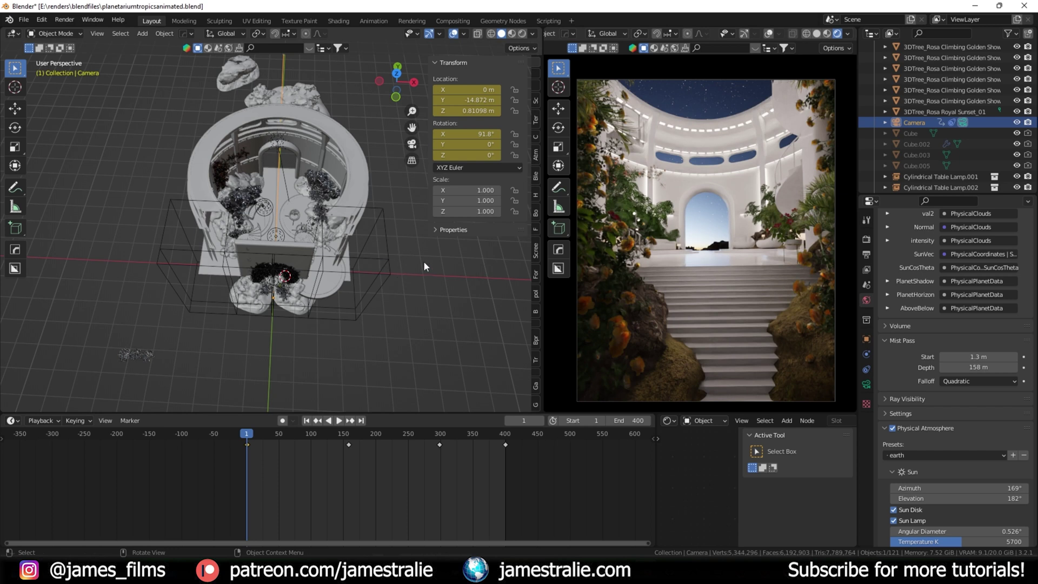
Step: Examine the building's front wall, planted rocks and interior from the front and above, along with the world's Physical Atmosphere settings
scroll(345, 273, down, 2)
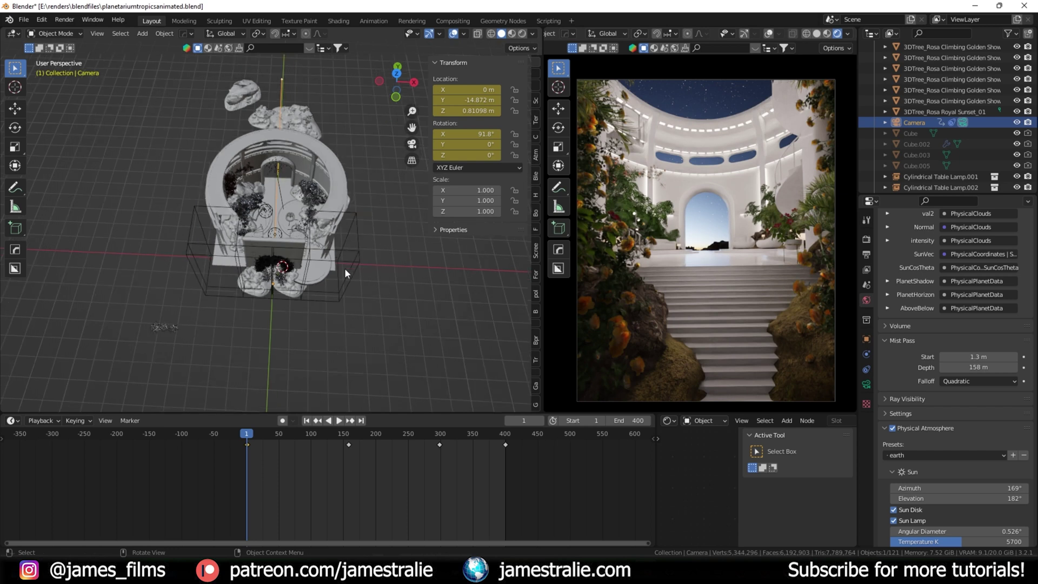
middle_drag(355, 260, 309, 179)
scroll(265, 200, up, 2)
scroll(306, 179, up, 2)
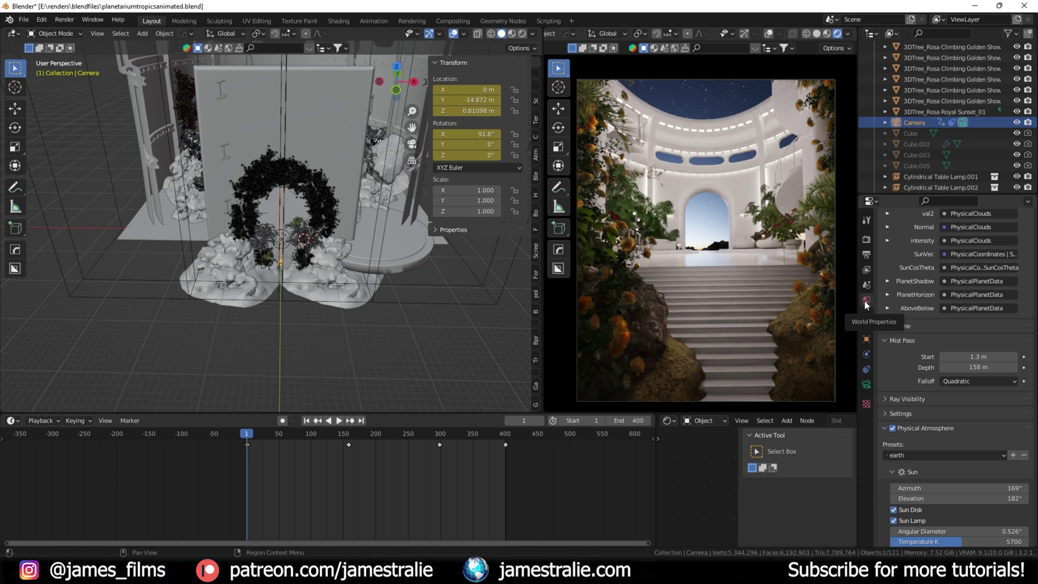
scroll(881, 303, down, 5)
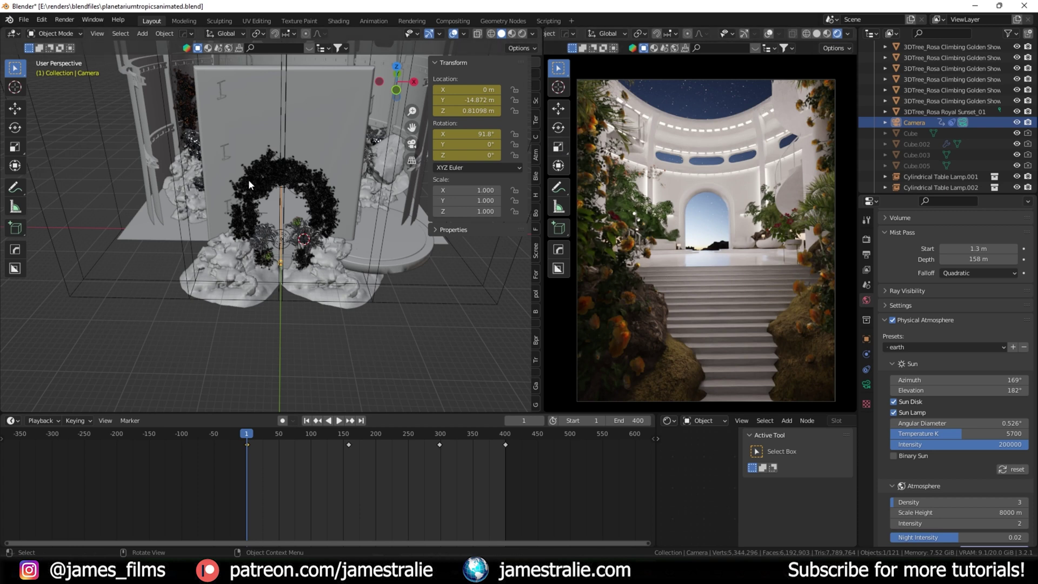
middle_drag(253, 185, 267, 303)
scroll(969, 153, up, 5)
scroll(970, 154, down, 6)
Step: Select the Starlight Sun and examine its position and direction relative to the building
click(921, 155)
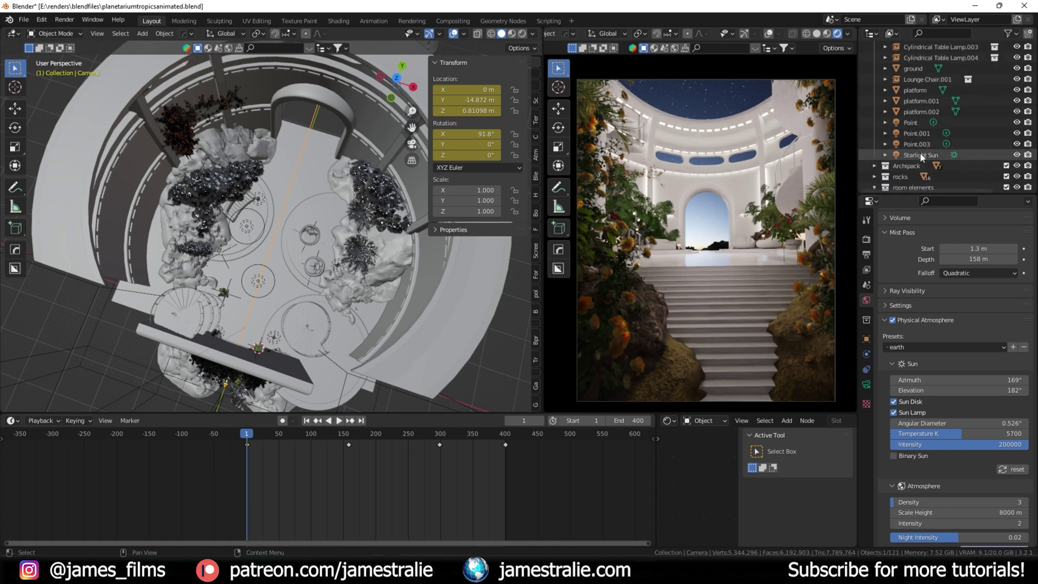
key(KP_Decimal)
middle_drag(291, 286, 255, 262)
middle_drag(254, 192, 256, 166)
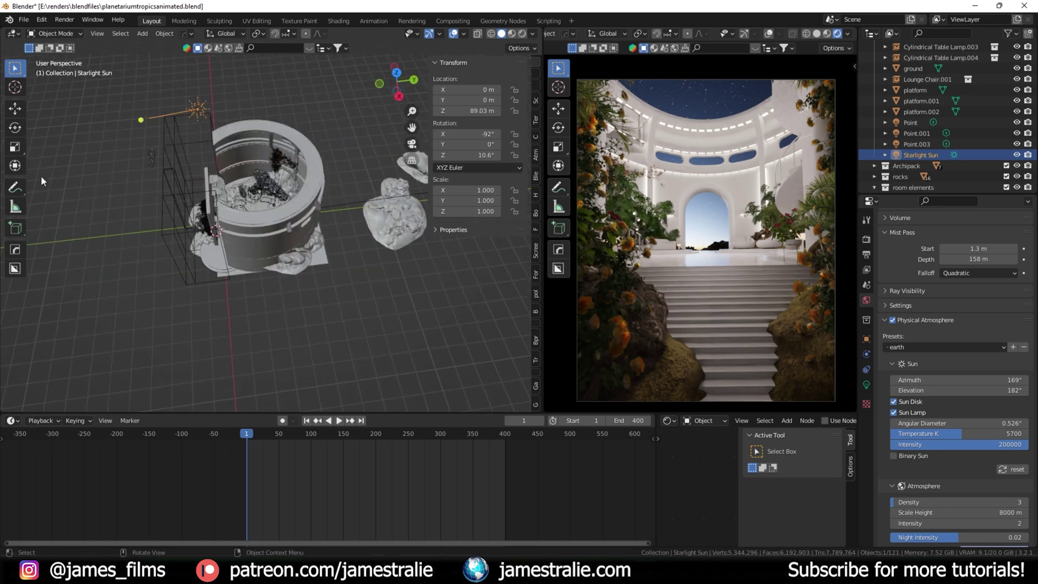
middle_drag(55, 209, 282, 170)
scroll(295, 222, up, 6)
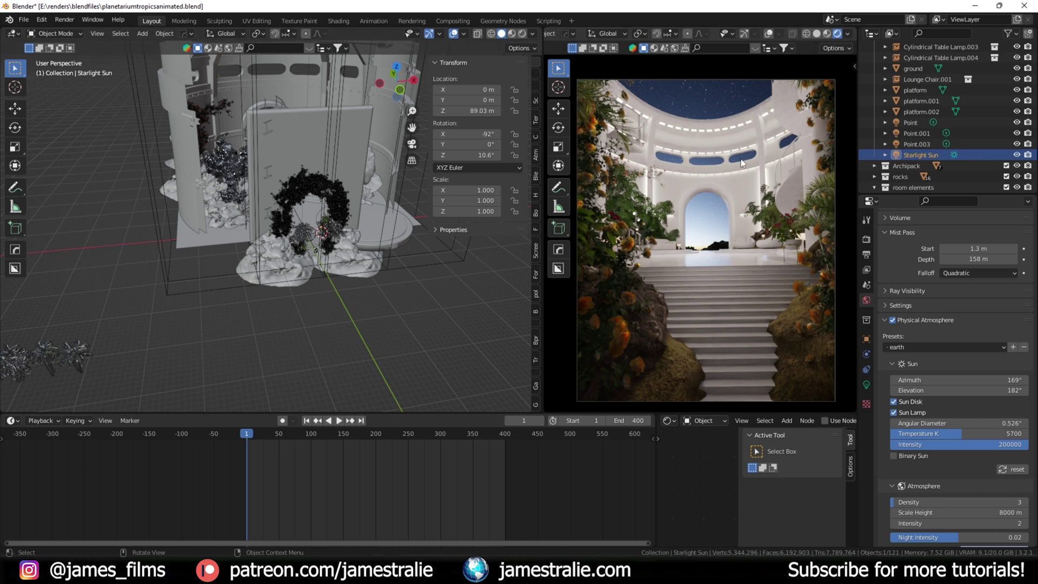
middle_drag(314, 121, 324, 178)
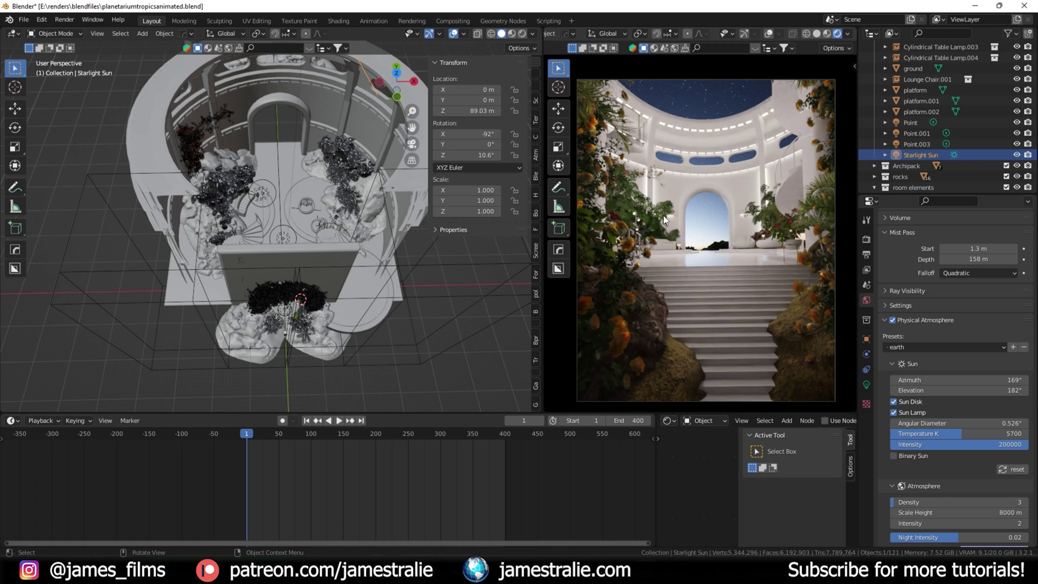
Step: Make botaniq the active collection and collapse the TerraScapeAssetCollection and room elements collections
scroll(926, 160, down, 10)
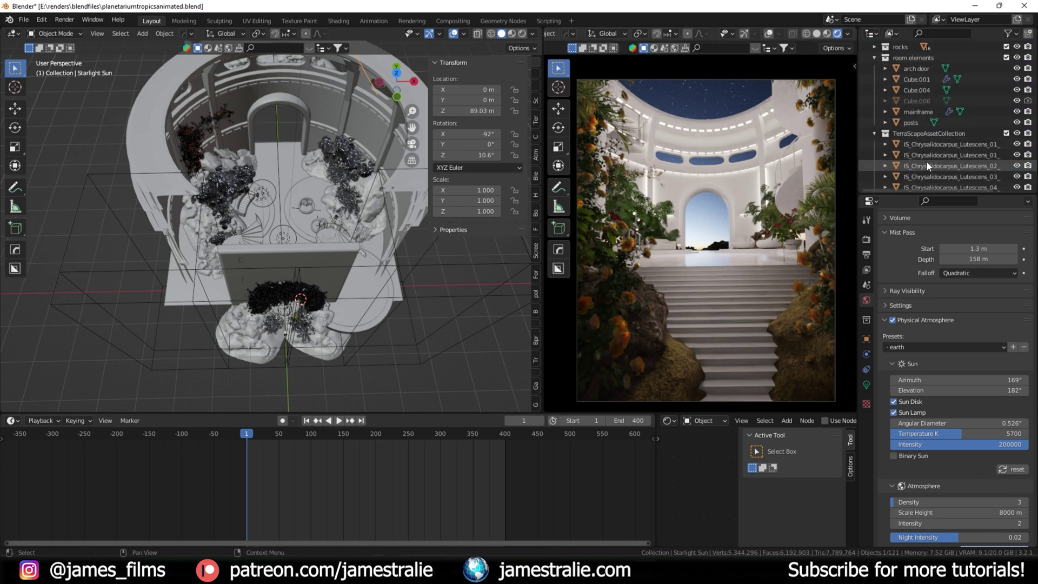
scroll(926, 159, down, 2)
click(869, 85)
scroll(890, 117, up, 6)
scroll(890, 117, up, 2)
key(KP_Subtract)
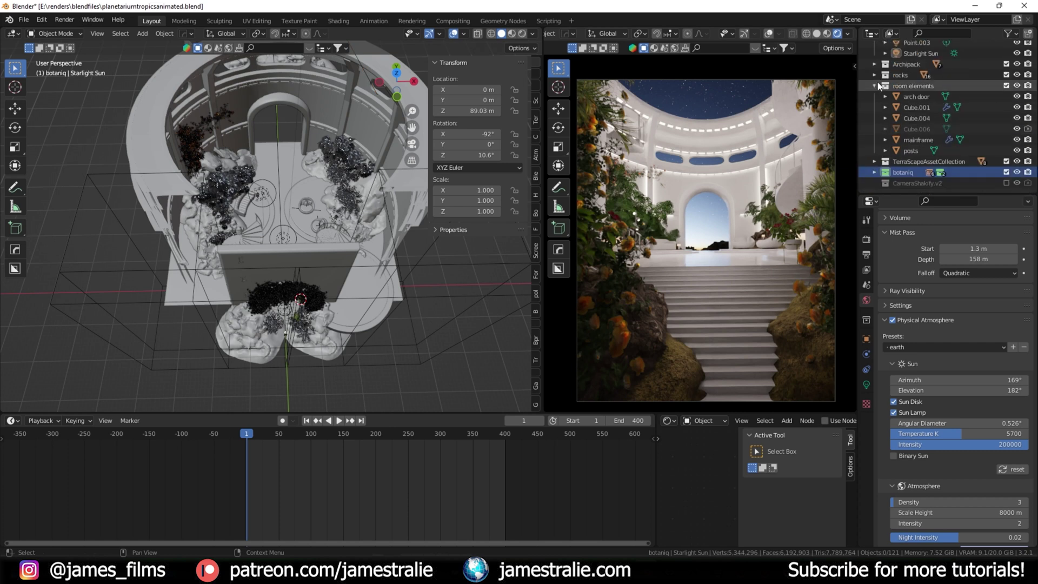
scroll(903, 108, up, 3)
scroll(911, 135, down, 3)
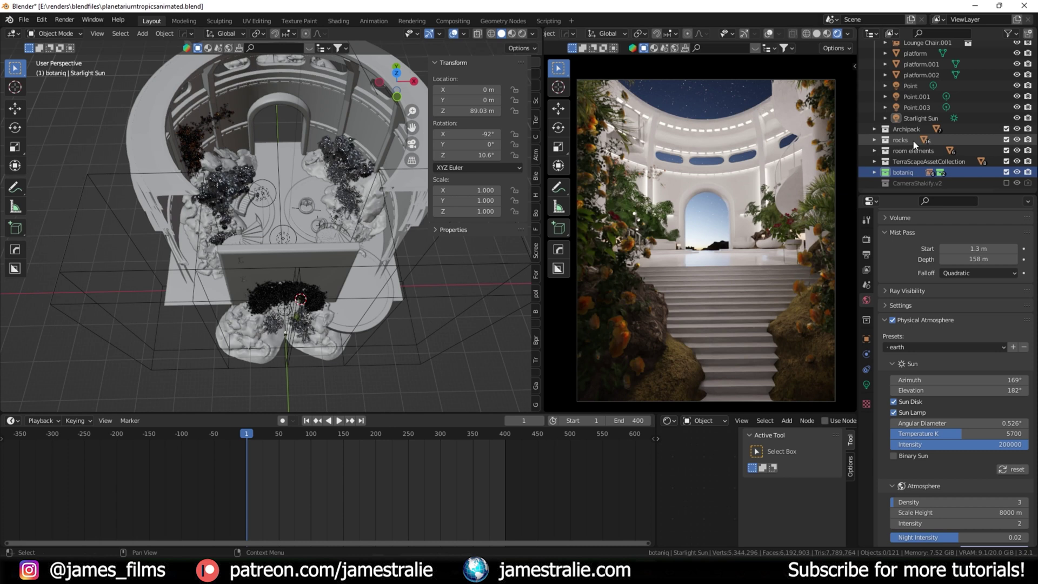
scroll(913, 140, up, 3)
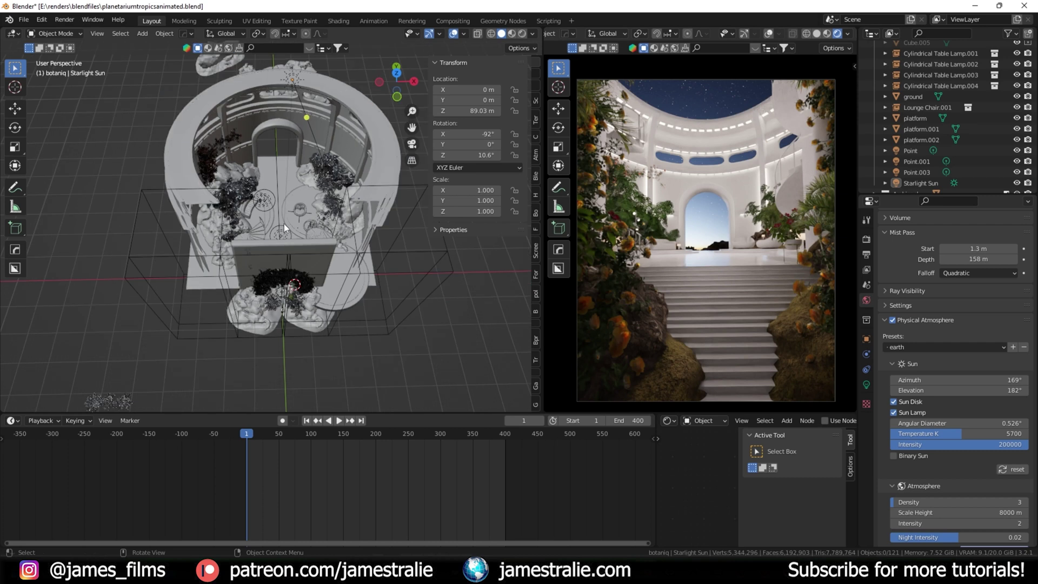
Step: Select the point light Point.003 inside the building, examine the rendered floor and stairs up close, and return to the camera view
scroll(284, 222, up, 3)
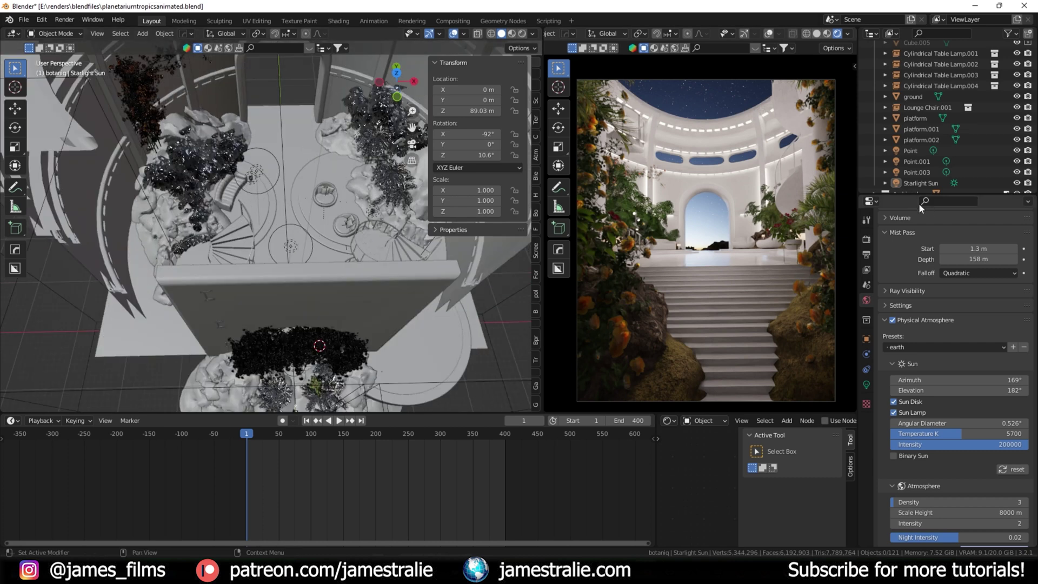
middle_drag(371, 248, 321, 174)
click(237, 183)
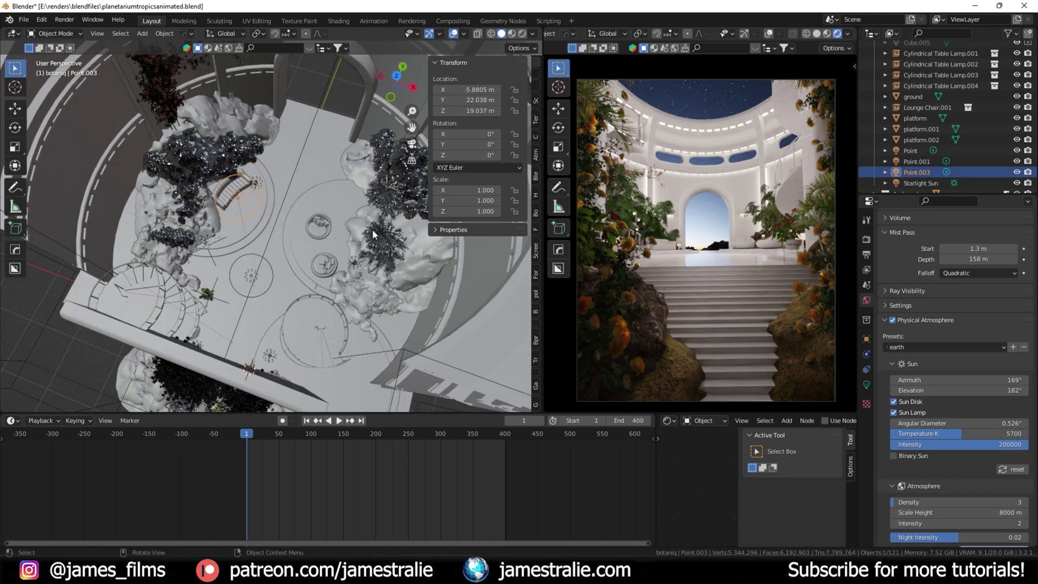
middle_drag(372, 229, 373, 222)
middle_drag(692, 203, 728, 139)
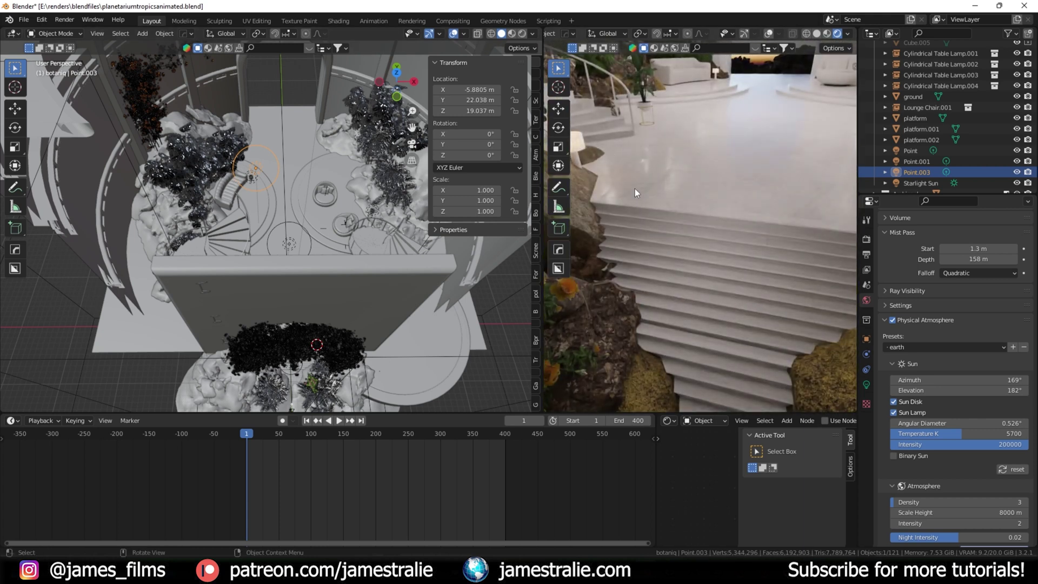
key(KP_0)
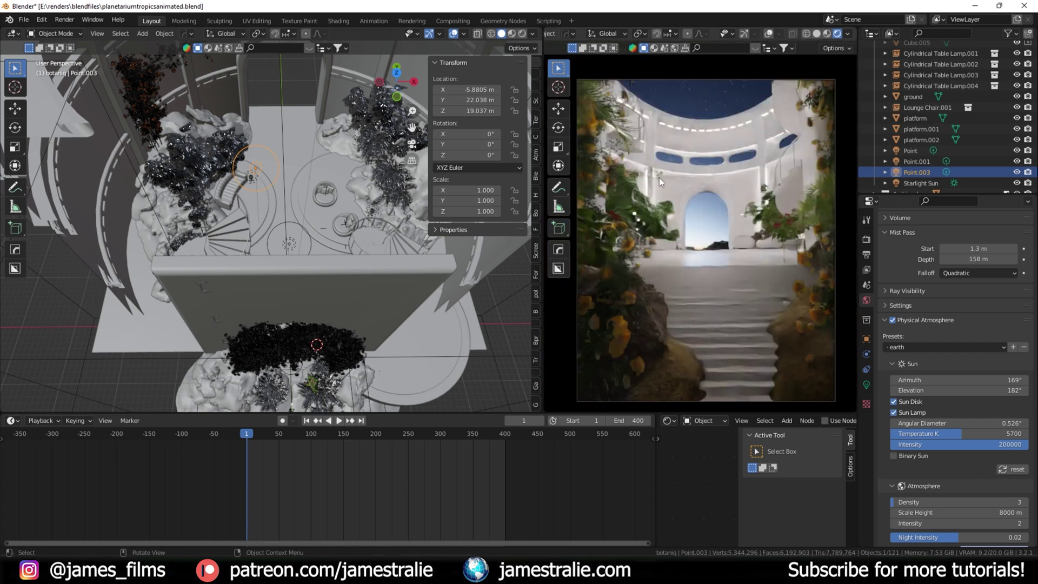
Step: Hide and show the point lights Point.003 and Point in turn to compare their effect on the rendered camera view
click(1018, 172)
click(1017, 172)
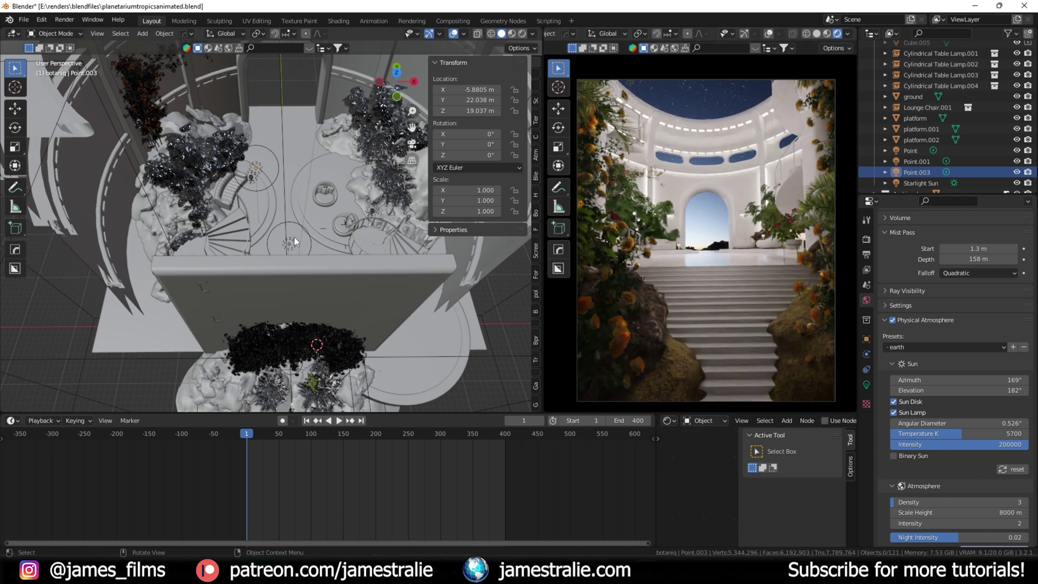
click(919, 150)
click(1018, 150)
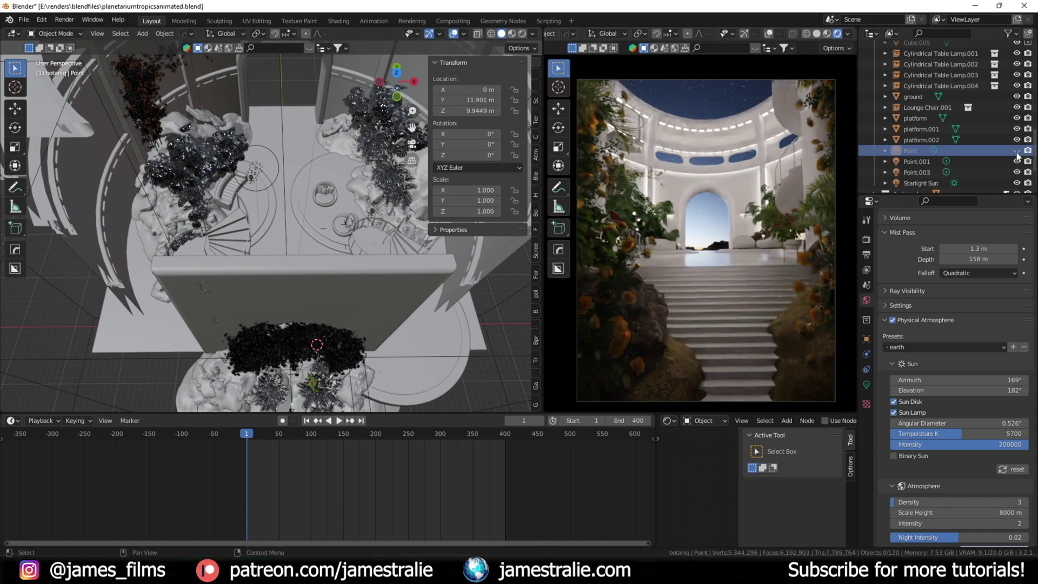
click(1017, 150)
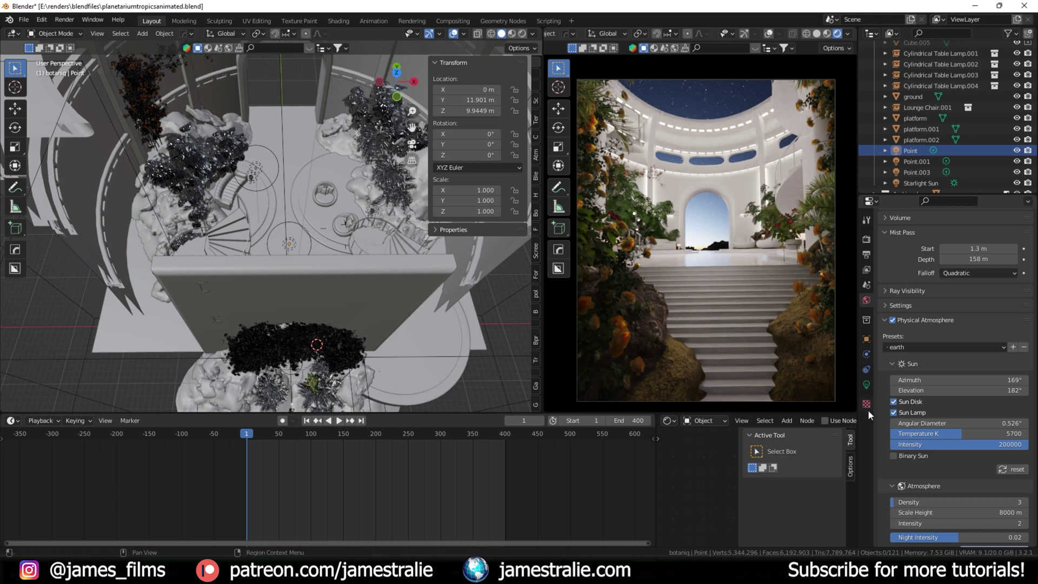
Step: Review the world's Physical Atmosphere settings, from the sun and atmosphere through stars, clouds, object fog and ground to the artistic controls
scroll(877, 398, down, 1)
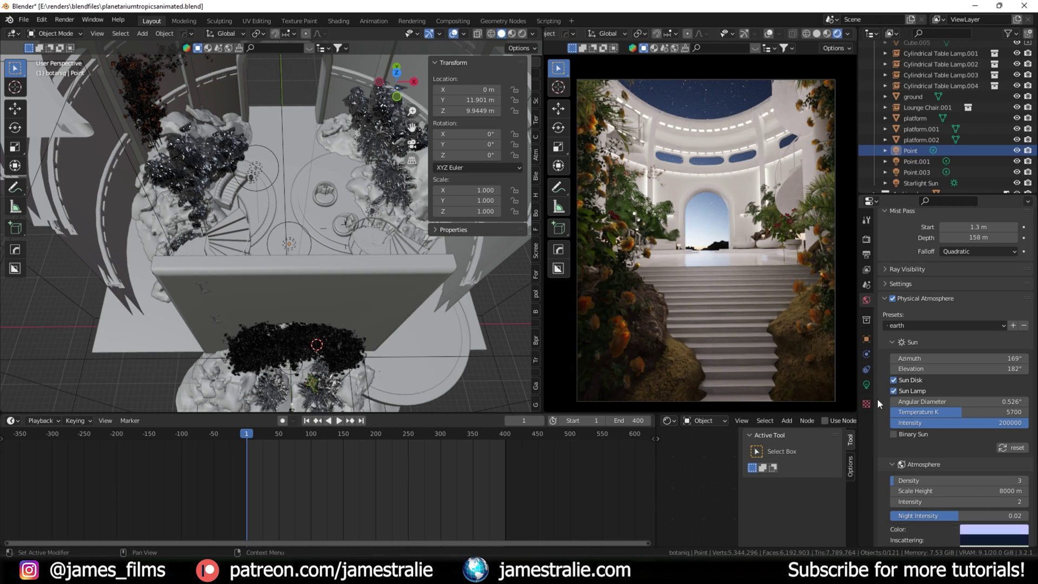
scroll(875, 420, down, 4)
scroll(884, 429, down, 3)
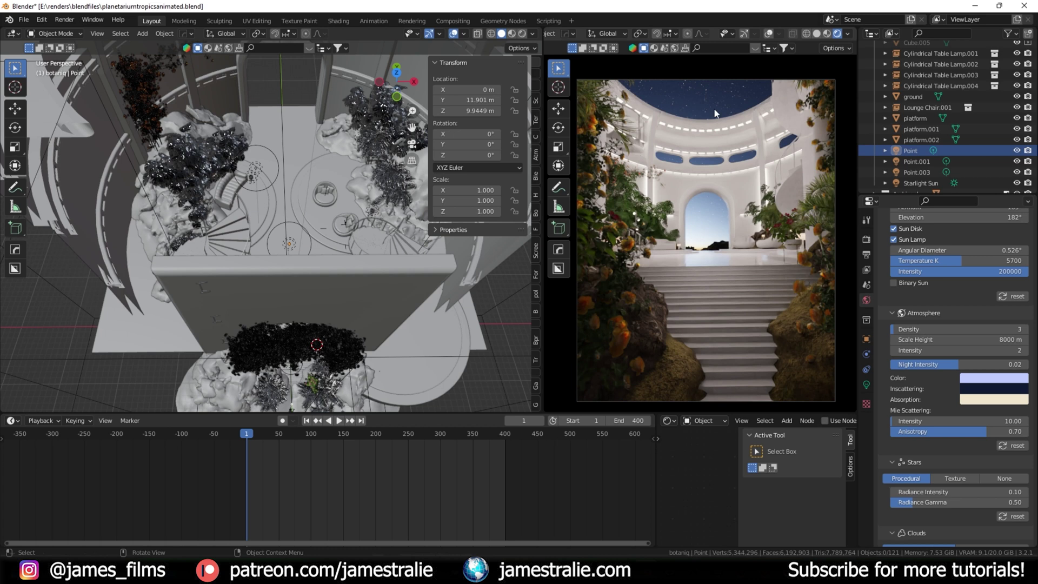
scroll(887, 405, down, 3)
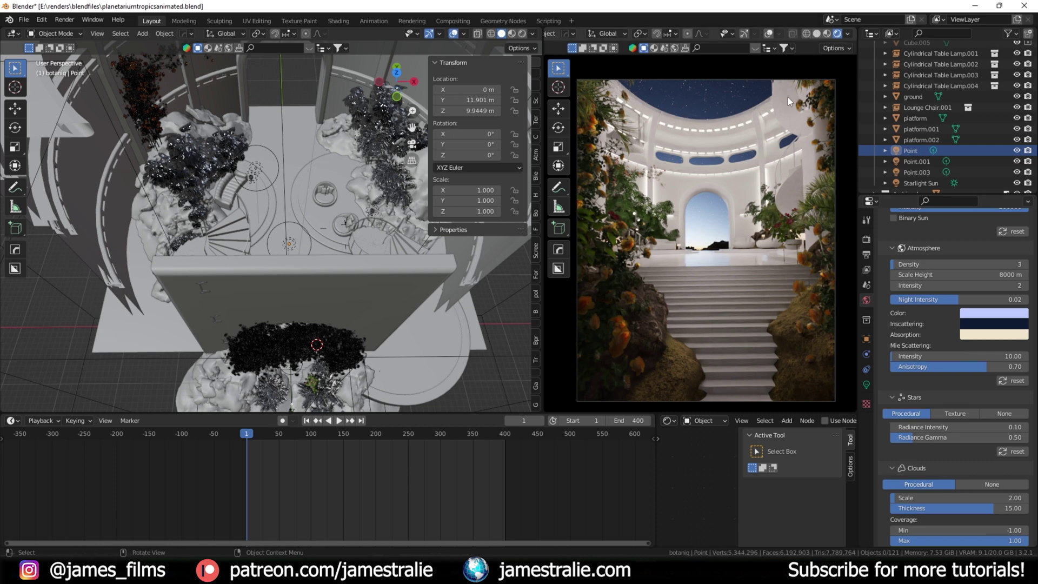
scroll(883, 442, down, 9)
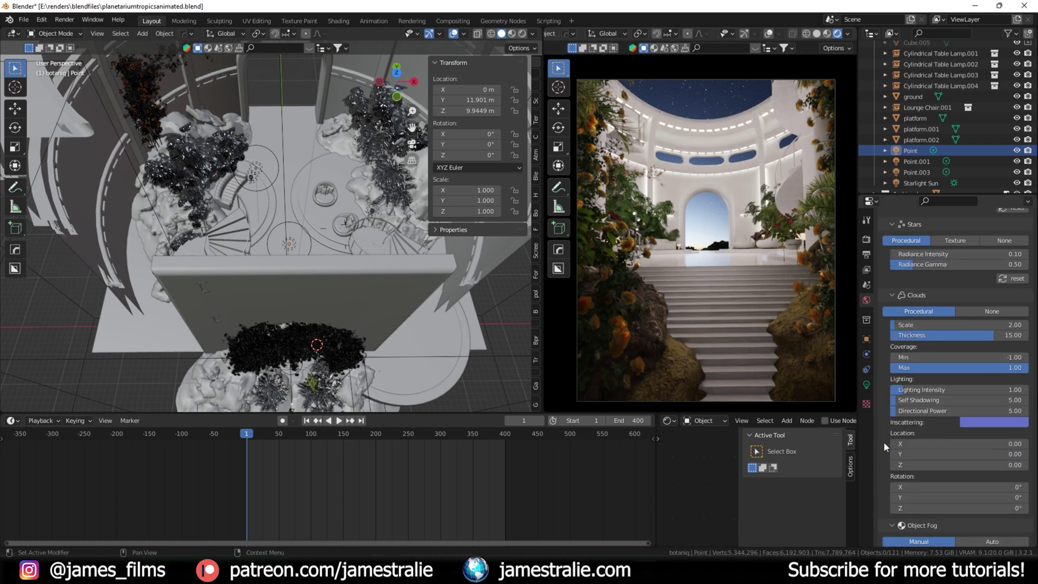
scroll(884, 441, down, 9)
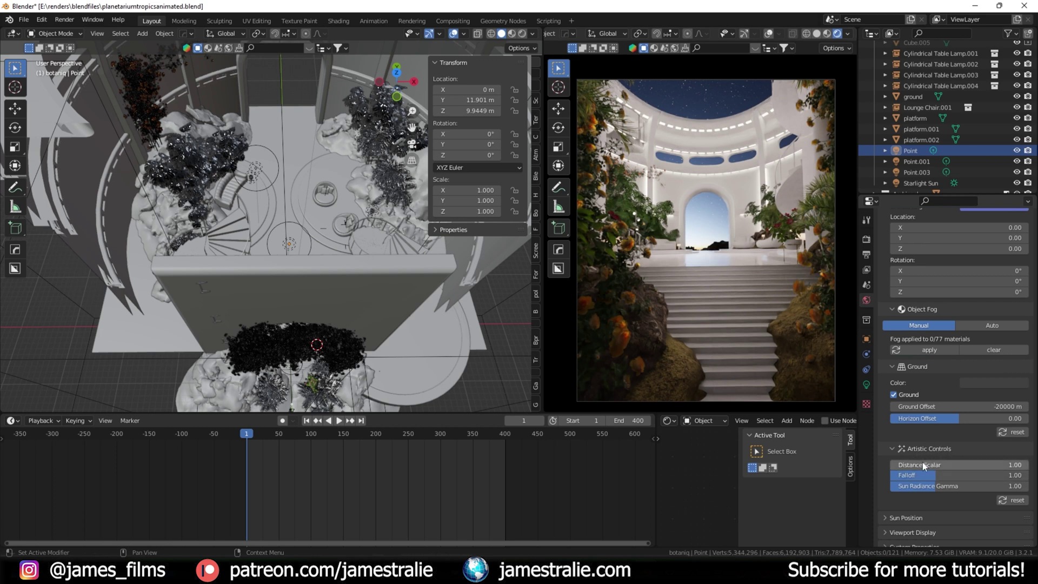
scroll(901, 459, up, 1)
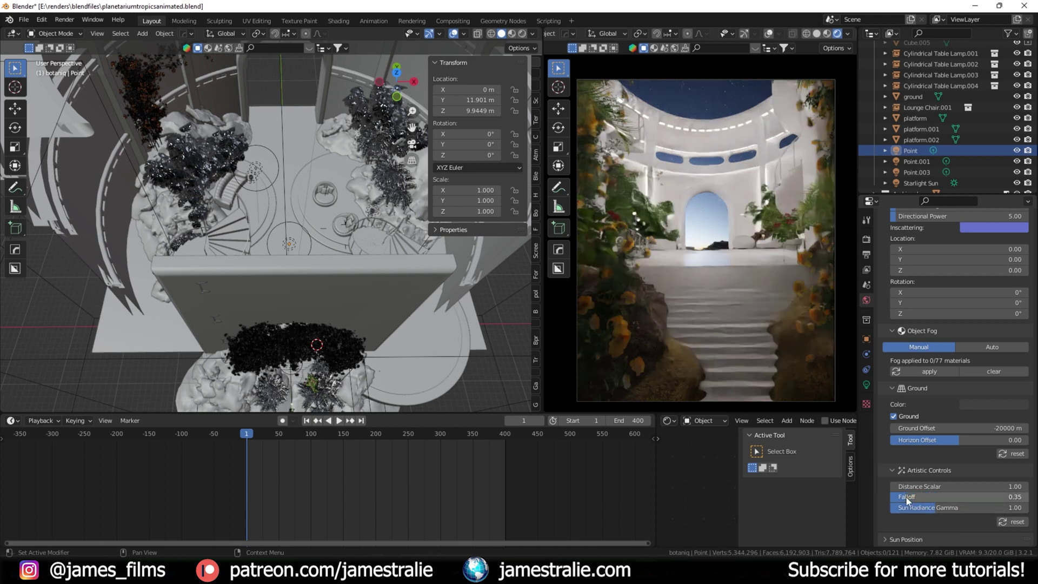
Step: Try an Artistic Controls falloff of 3.00 for the atmosphere and reset the controls to their defaults
drag(914, 497, 1022, 497)
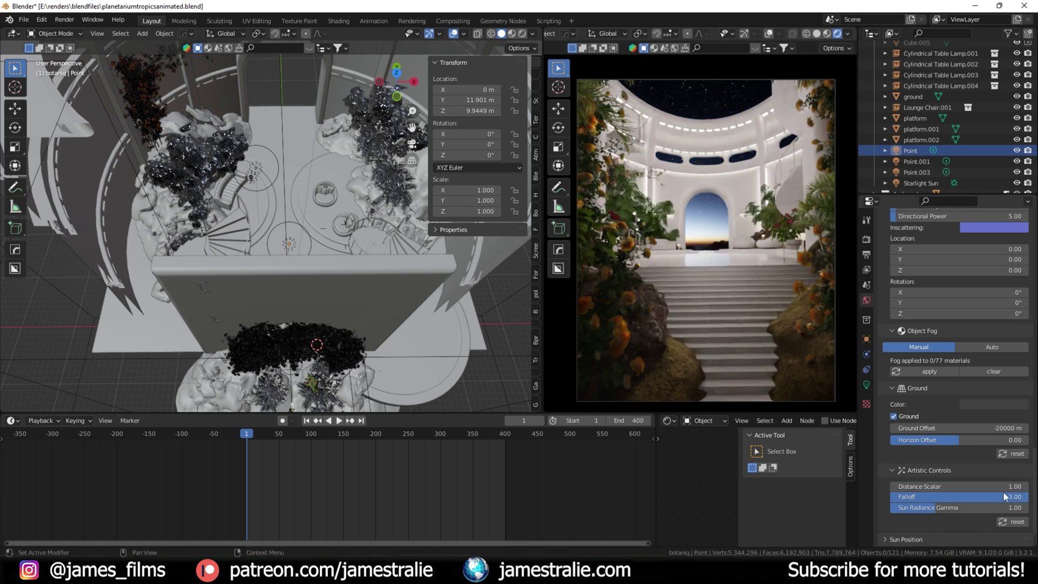
drag(1000, 496, 936, 498)
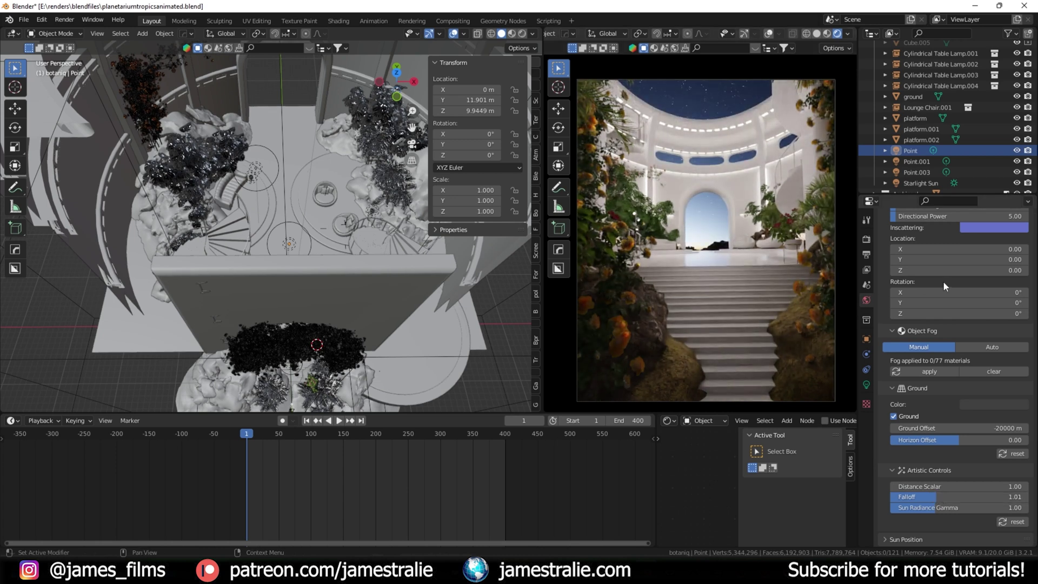
click(1016, 522)
Step: Set the camera view to solid shading and inspect the building model from the side and above
click(814, 34)
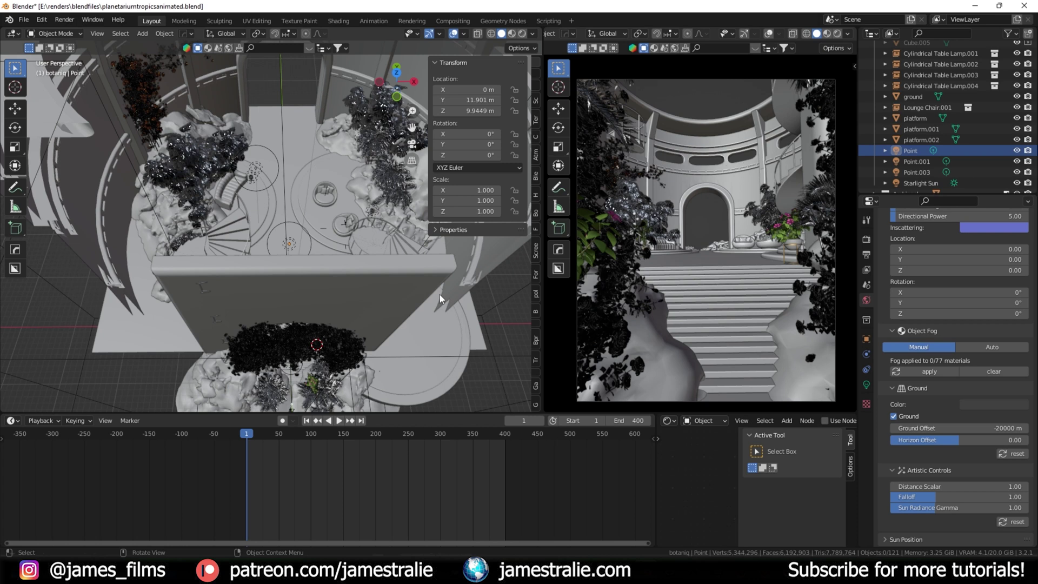
middle_drag(297, 292, 193, 202)
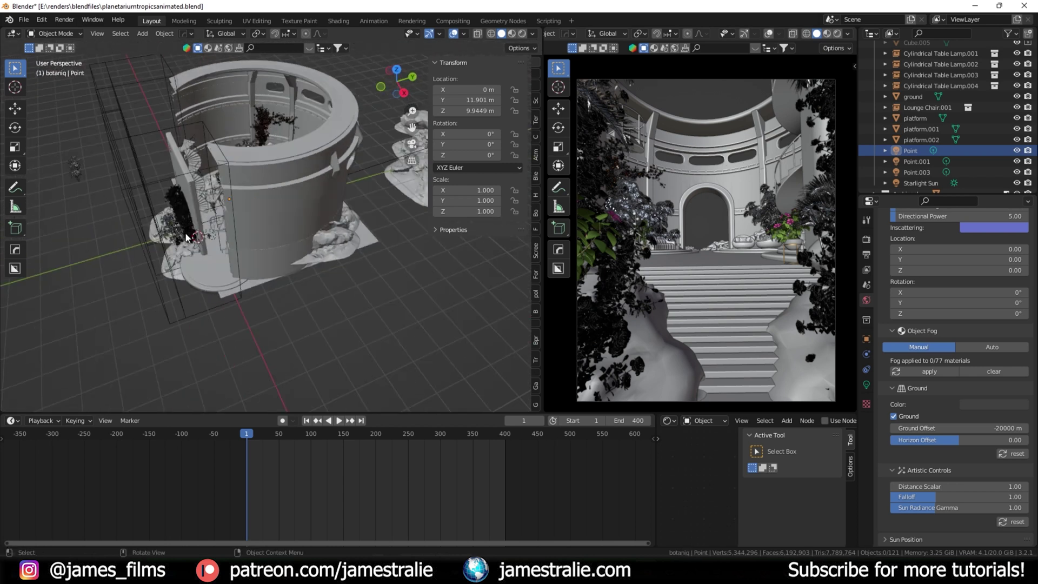
scroll(304, 309, up, 5)
middle_drag(303, 308, 397, 300)
scroll(270, 228, down, 5)
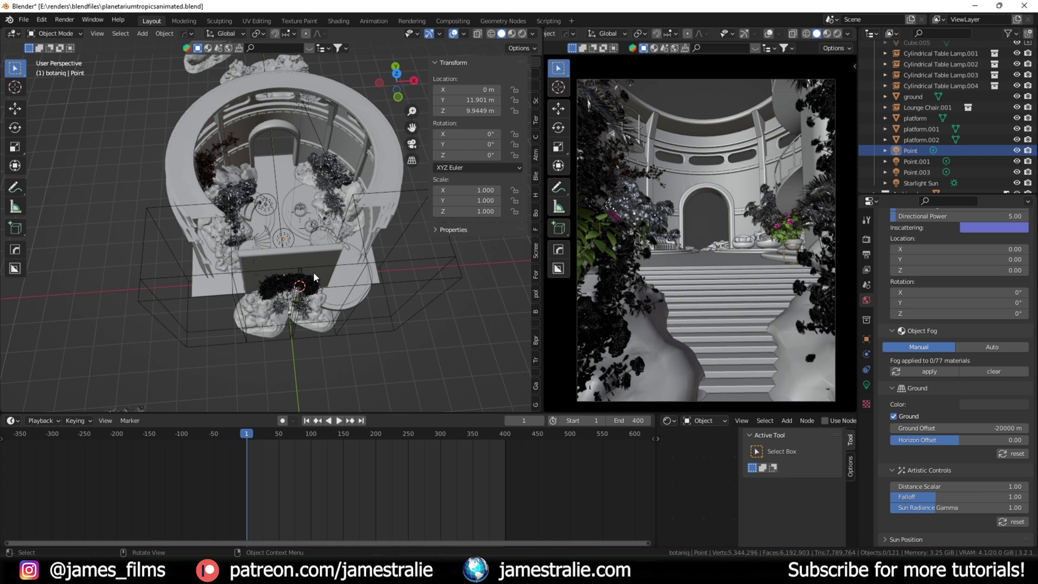
Step: Select the Camera object and play its animation in stretches, pausing partway to check the framing of the camera view
scroll(919, 135, up, 5)
click(914, 151)
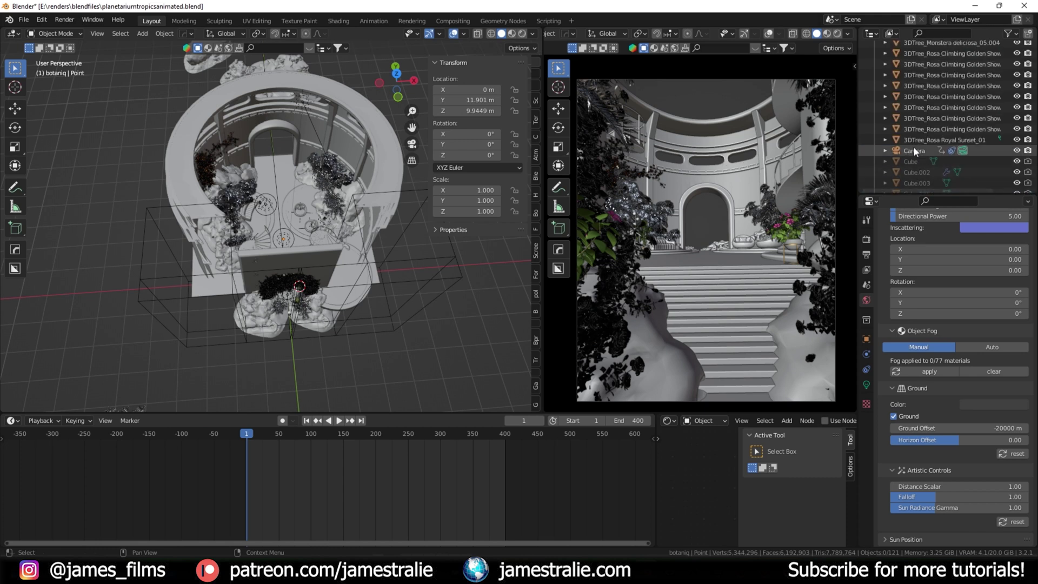
click(339, 421)
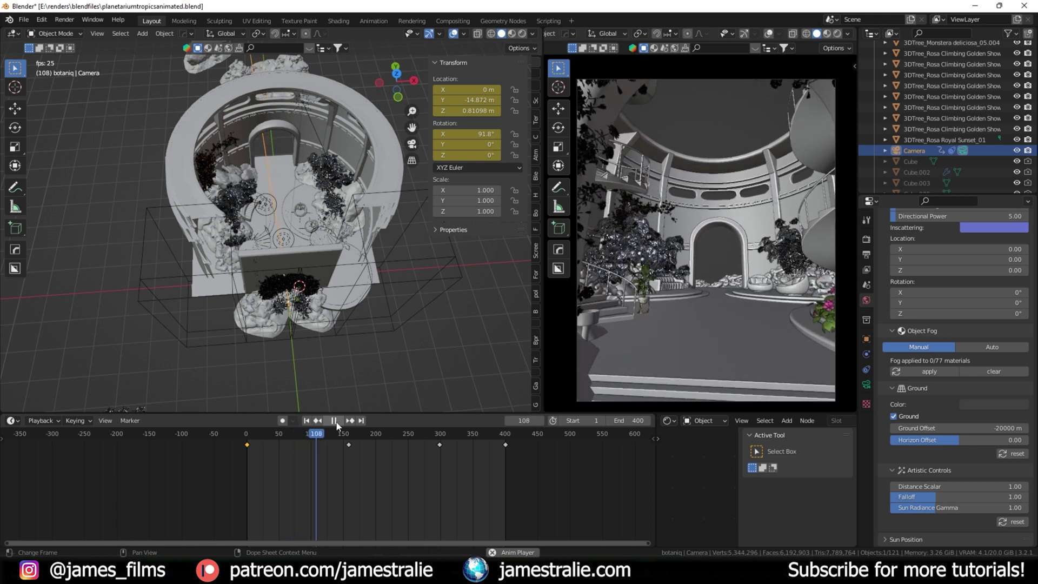
click(335, 421)
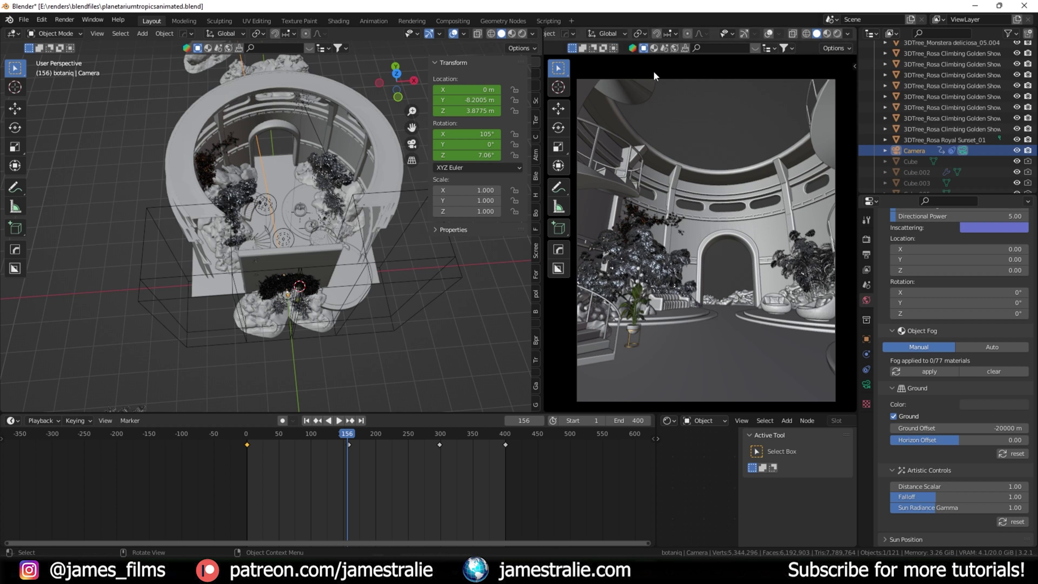
click(339, 421)
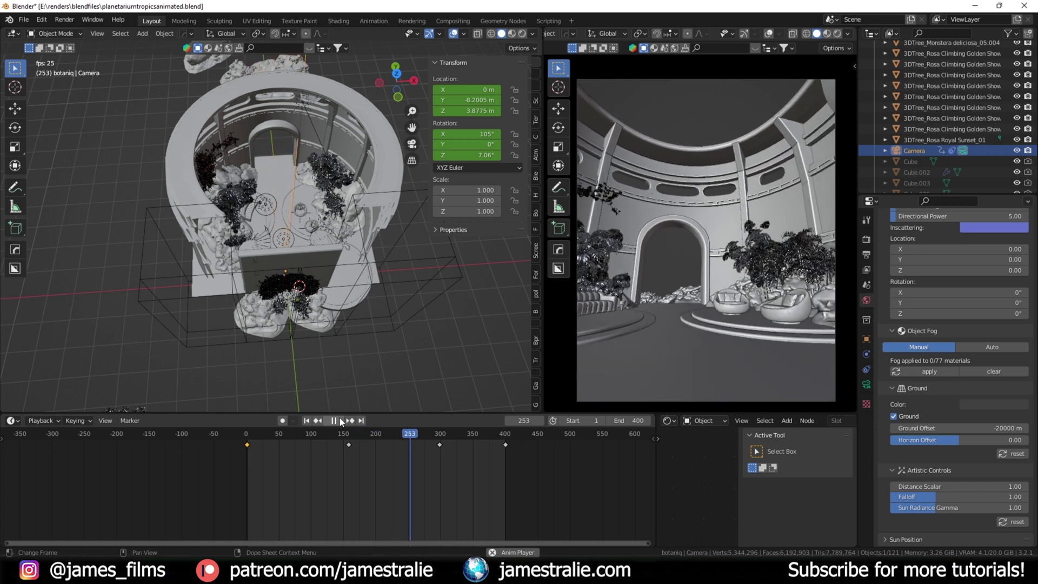
click(333, 420)
Step: Inspect the building interior from above and play the remaining camera animation through its loop back into the opening frames
middle_drag(395, 216, 378, 238)
scroll(394, 217, up, 8)
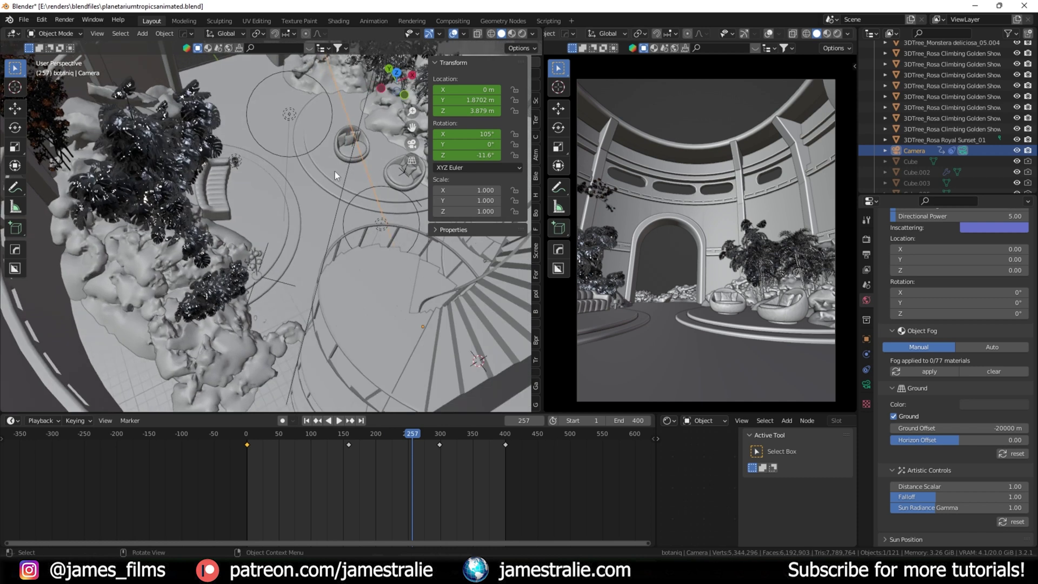
scroll(376, 139, down, 3)
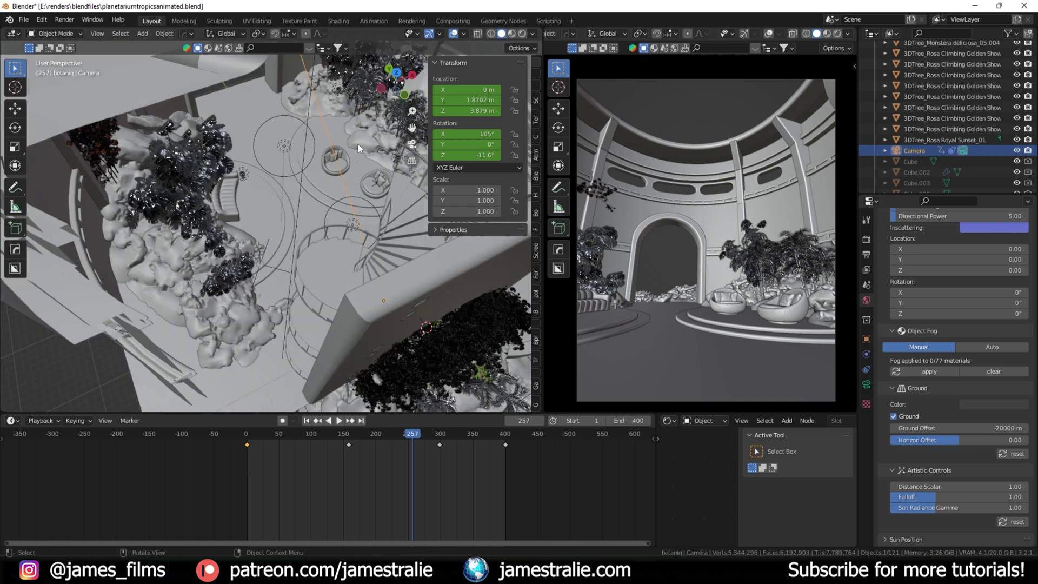
mouse_move(355, 148)
middle_down()
mouse_move(357, 123)
mouse_move(336, 146)
middle_up()
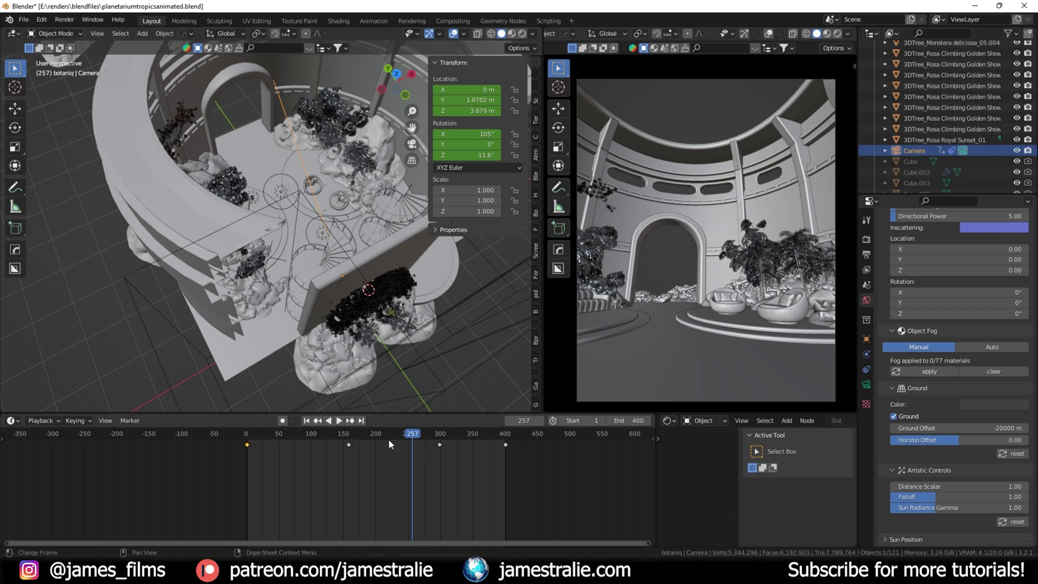
click(337, 421)
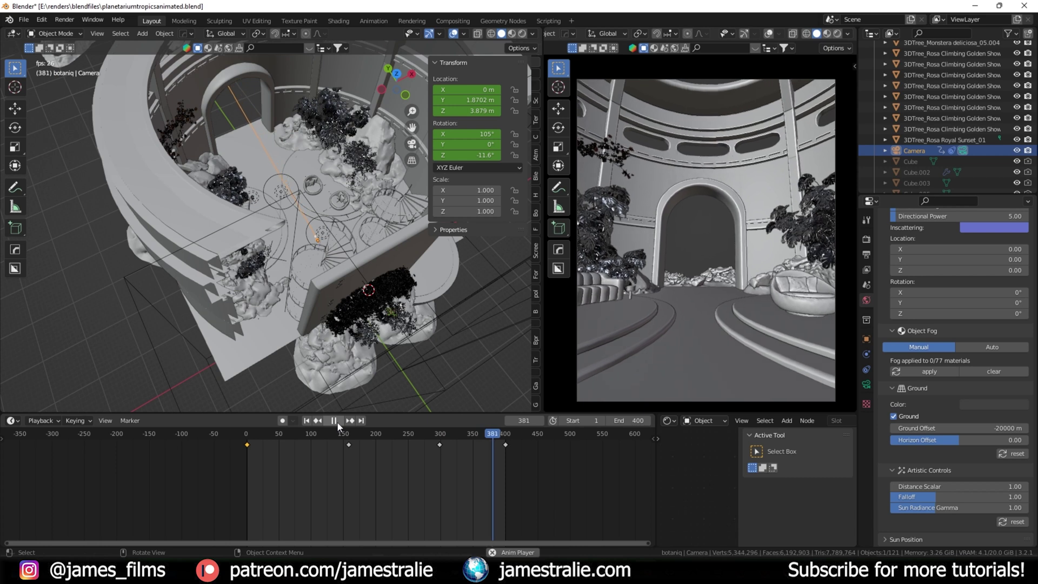
click(336, 422)
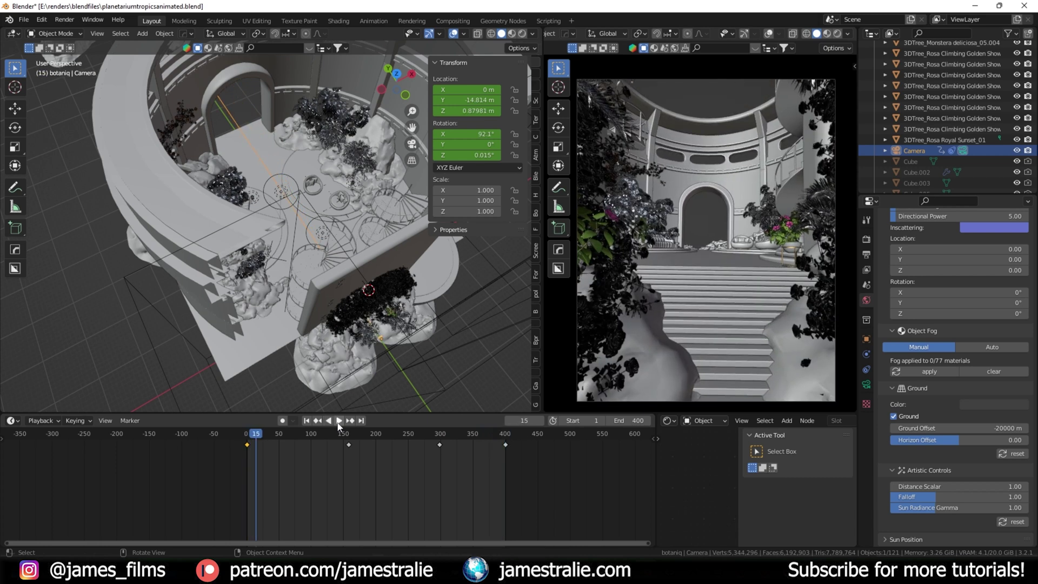
click(337, 422)
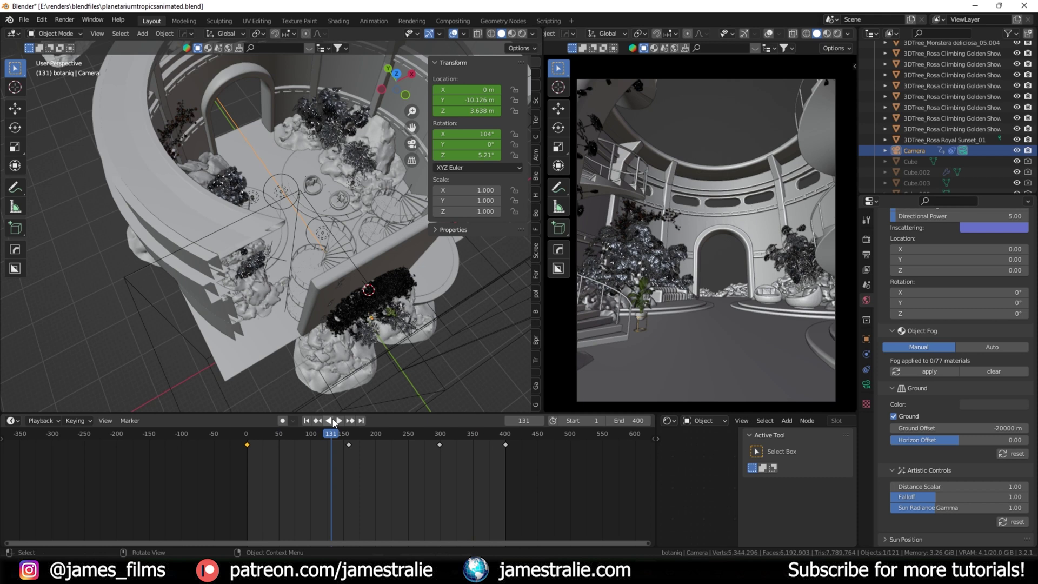
Step: Collapse the Lounge Chair collection in the scene's object list
scroll(396, 473, down, 1)
scroll(390, 303, down, 3)
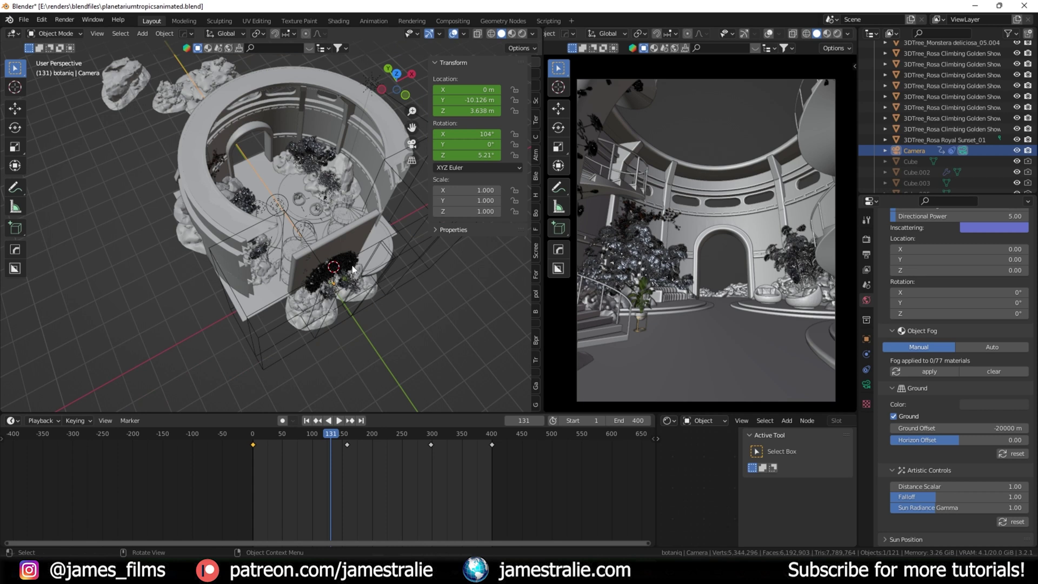
middle_drag(365, 333, 360, 278)
scroll(938, 140, up, 3)
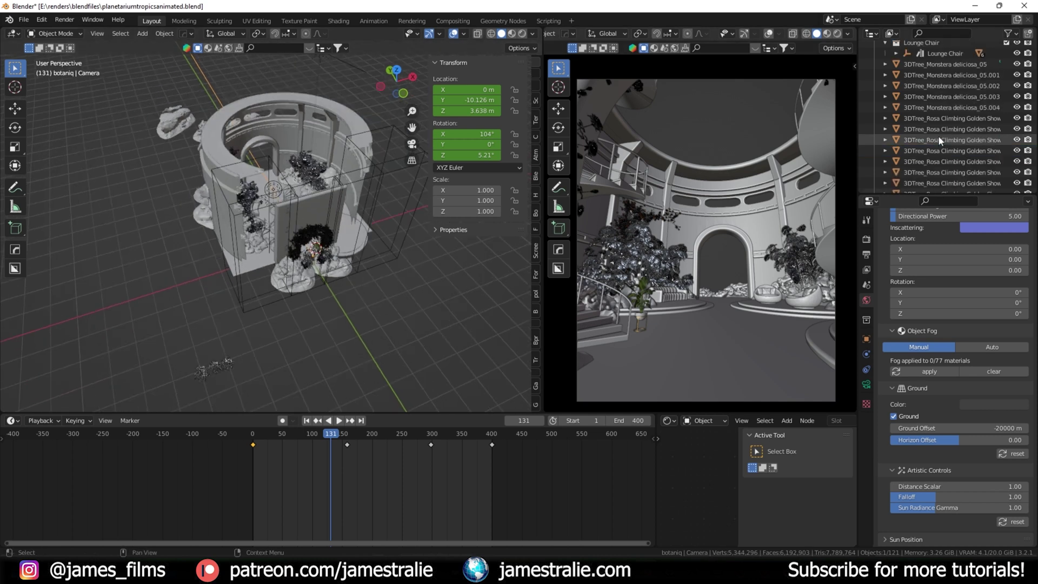
scroll(939, 141, up, 3)
click(887, 123)
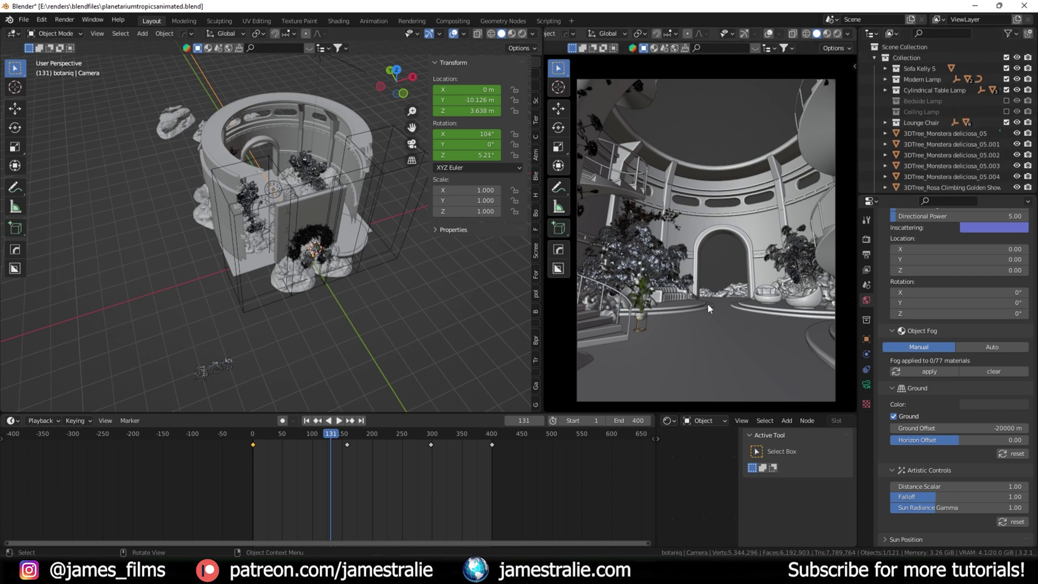
Step: Replay the camera animation from the first frame while watching the building from above, and pause it after the third keyframe
click(307, 421)
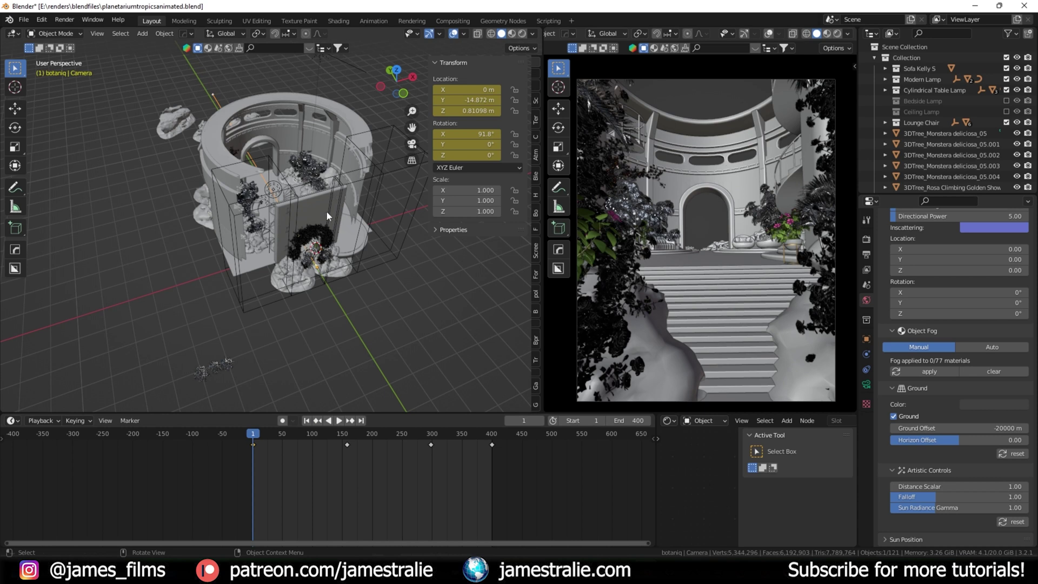
middle_drag(312, 219, 277, 145)
scroll(310, 206, up, 4)
scroll(339, 201, down, 3)
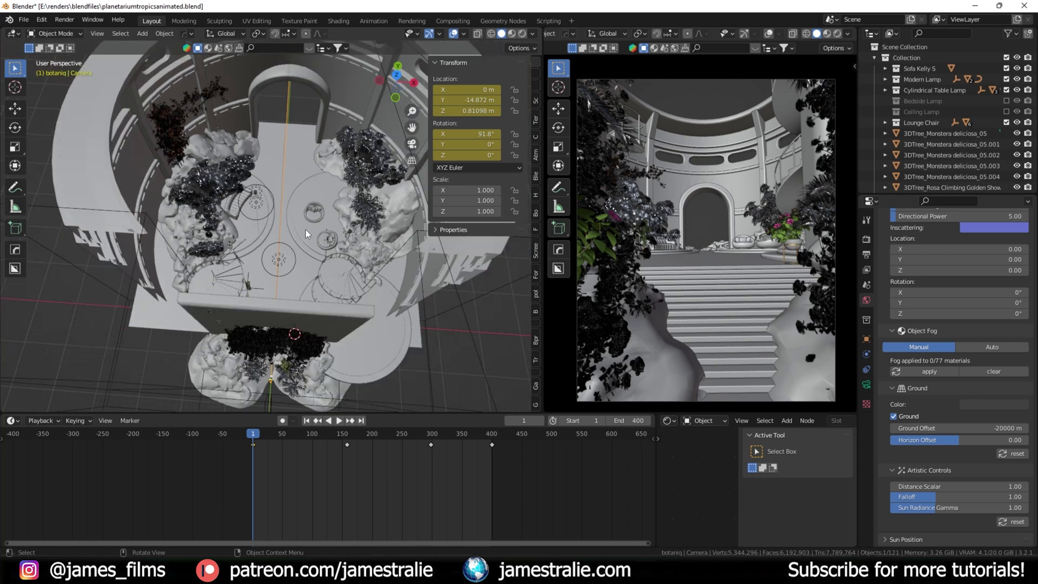
middle_drag(339, 202, 288, 257)
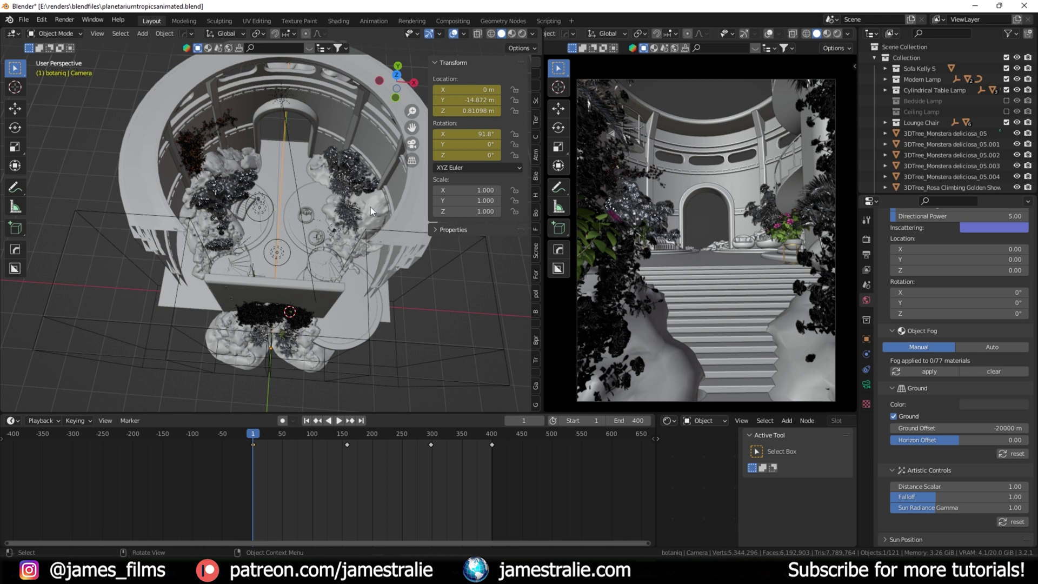
click(340, 421)
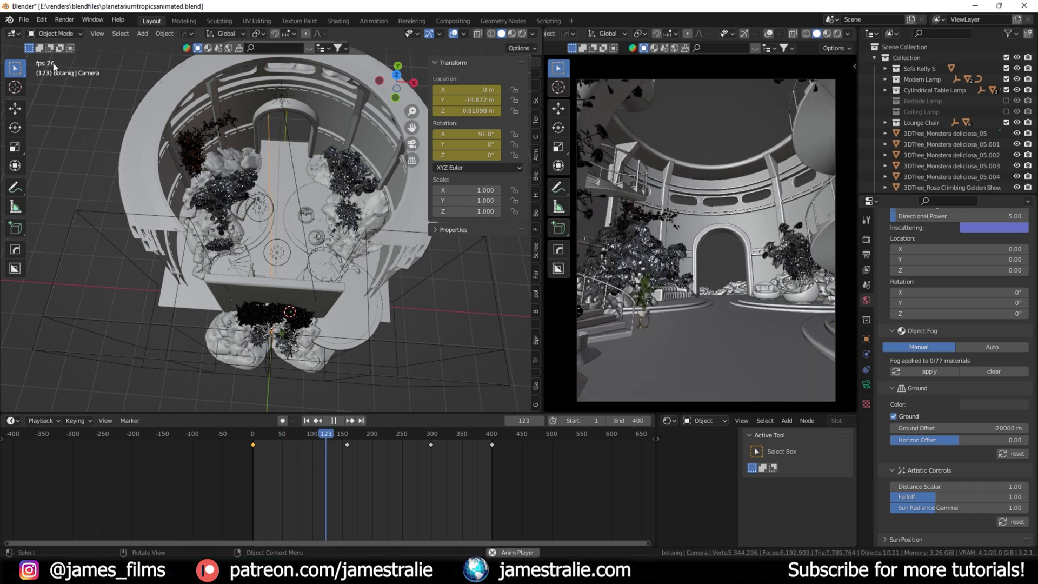
click(334, 420)
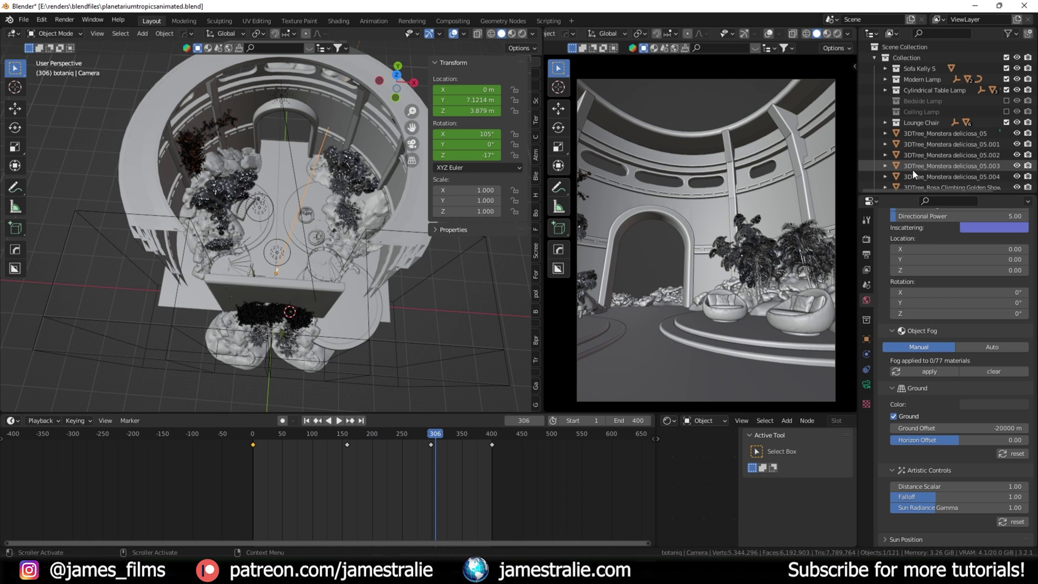
Step: Return the camera animation to frame 1 and view the whole building from the front
click(306, 421)
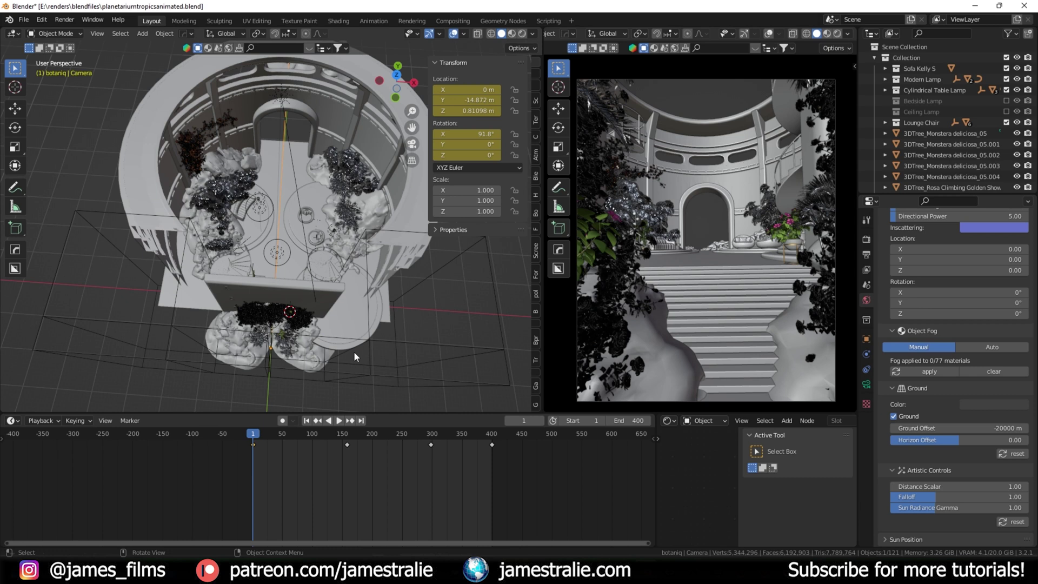
scroll(355, 356, down, 4)
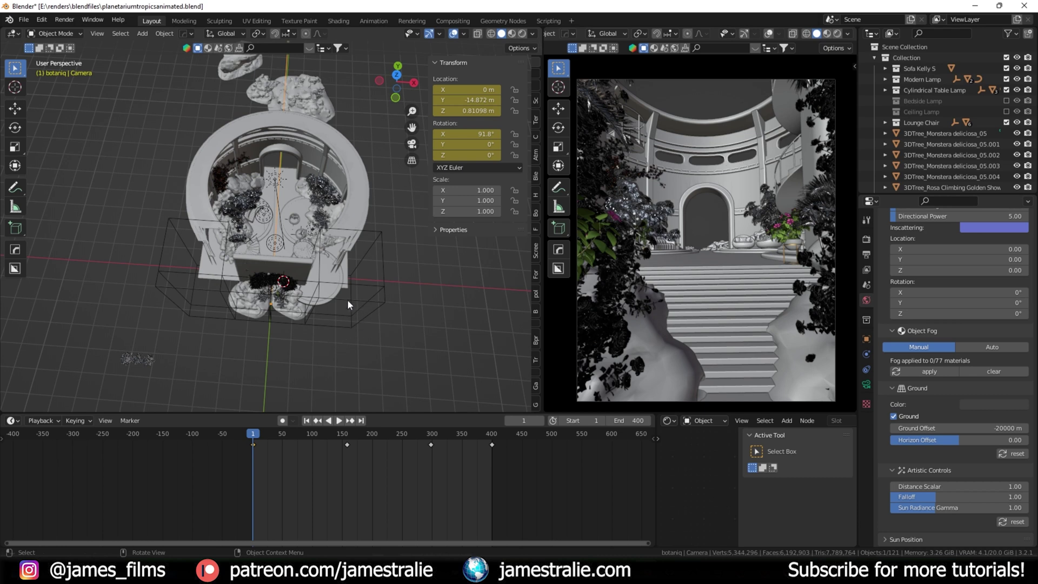
middle_drag(343, 296, 342, 238)
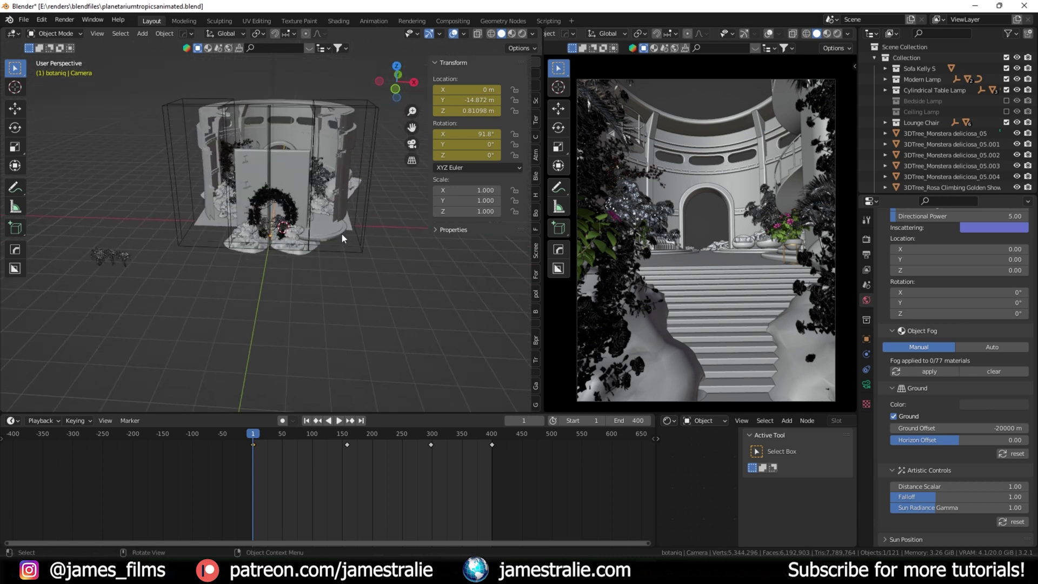